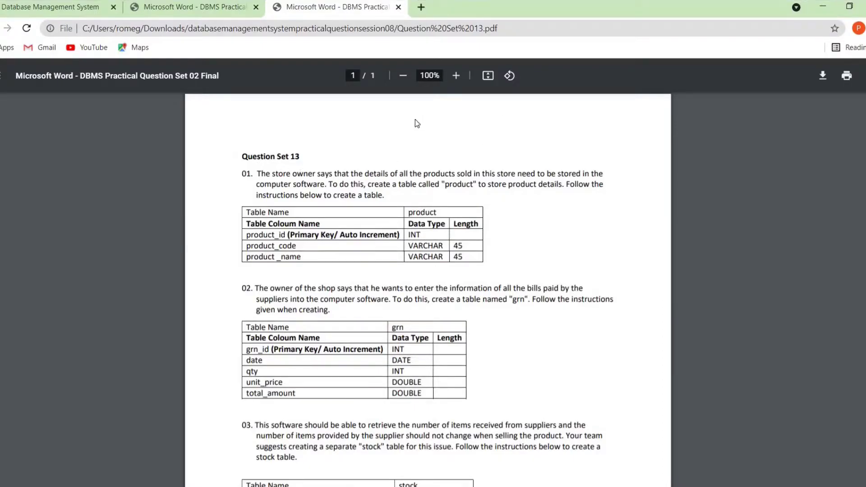
Review the Nex Mobile scenario, the database name and the user, customer and supplier table specifications in Question Sets 11 and 12.
scroll(366, 144, "down", 3)
key("ctrl+shift+Tab")
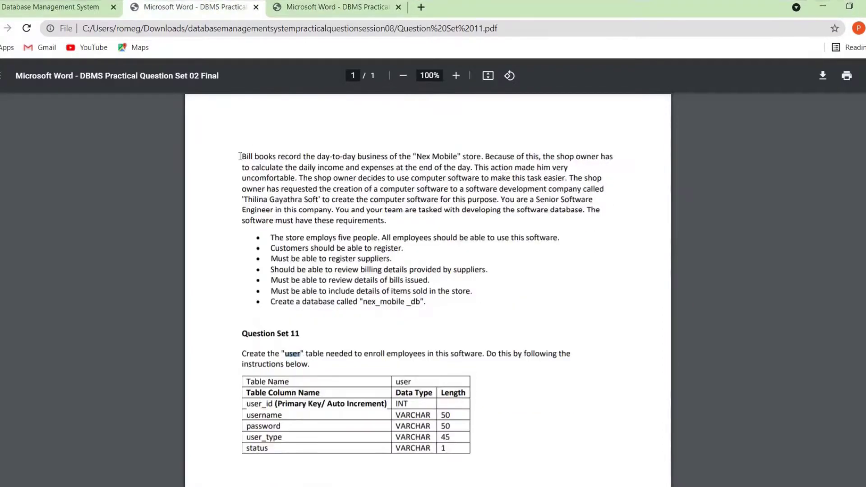
left_click_drag(242, 156, 481, 301)
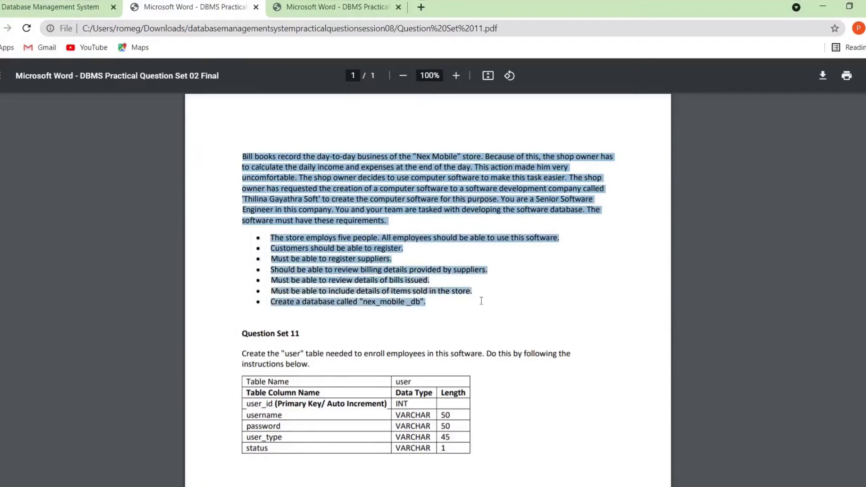
left_click(293, 146)
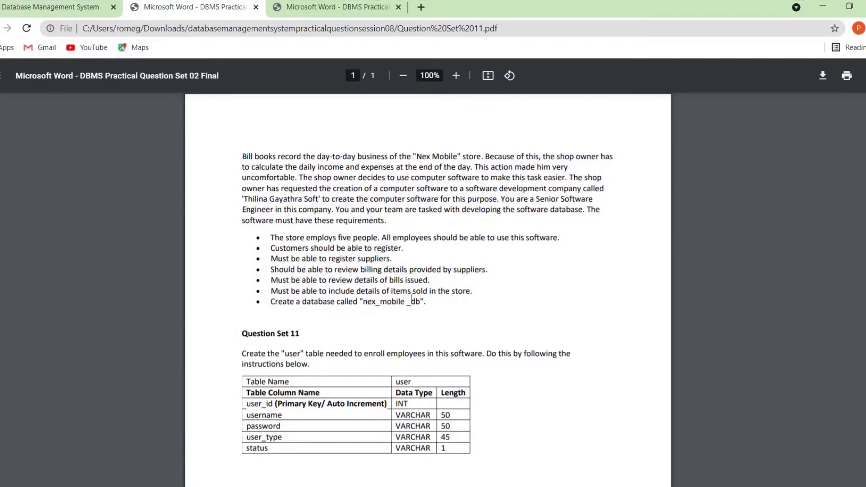
left_click_drag(424, 302, 360, 302)
scroll(346, 312, "down", 3)
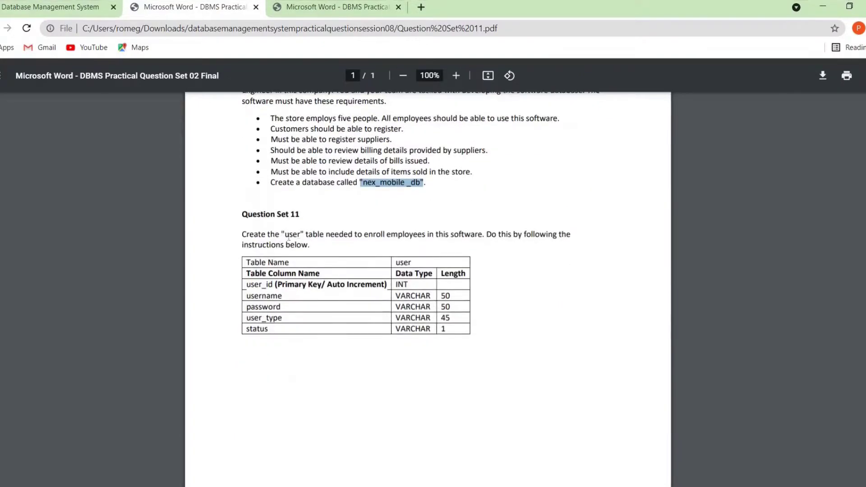
left_click_drag(304, 233, 280, 234)
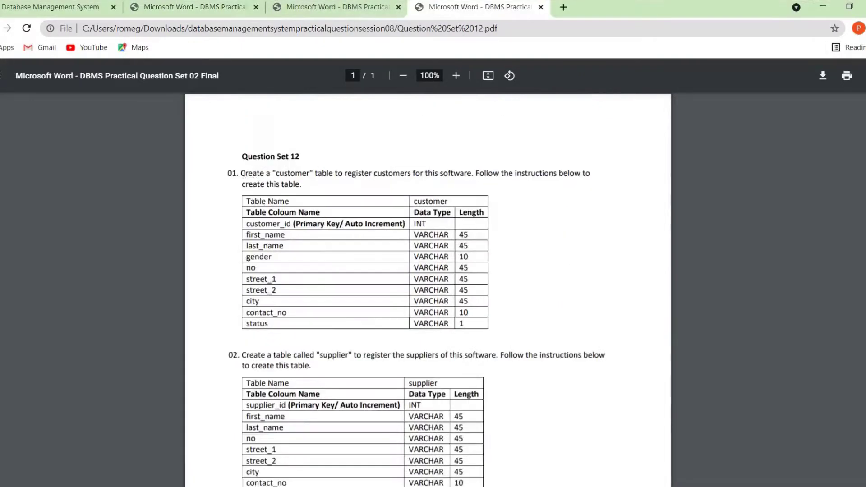
left_click_drag(260, 173, 315, 175)
scroll(296, 233, "down", 3)
double_click(334, 236)
left_click_drag(246, 264, 300, 286)
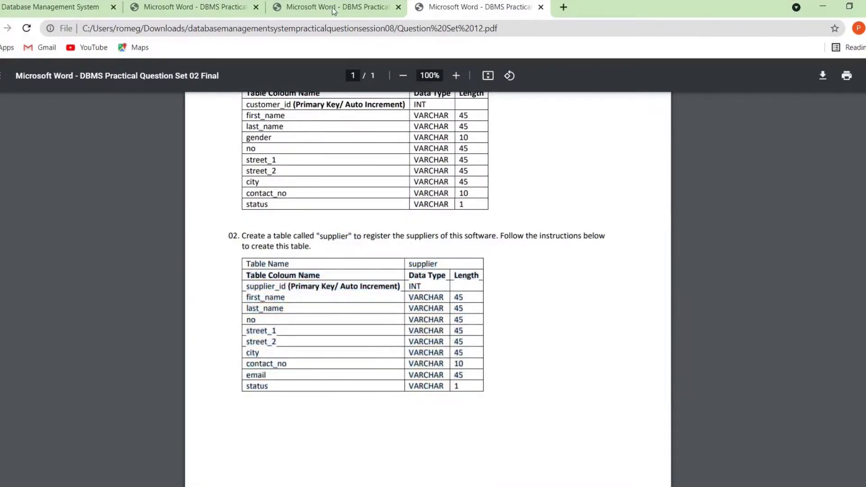
Read question 01 of Question Set 13 for the purpose, name and column requirements of the product table.
key("ctrl+shift+Tab")
scroll(511, 186, "up", 3)
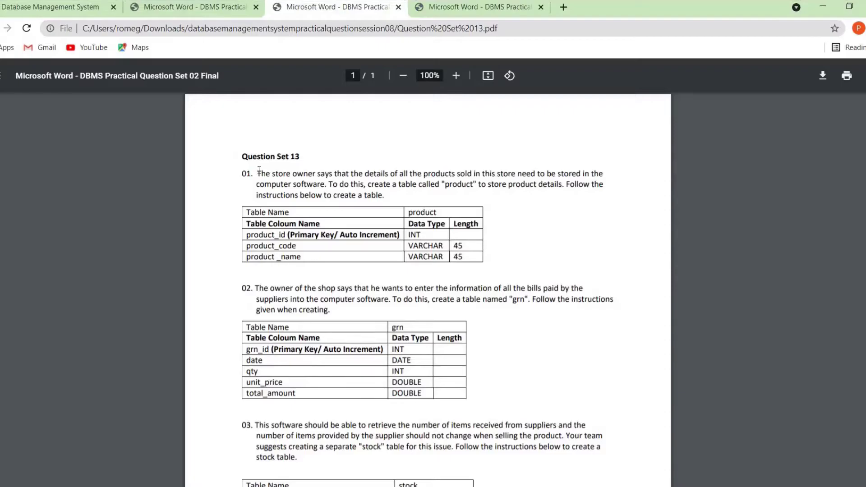
left_click_drag(257, 173, 363, 174)
left_click_drag(425, 173, 503, 207)
left_click(460, 173)
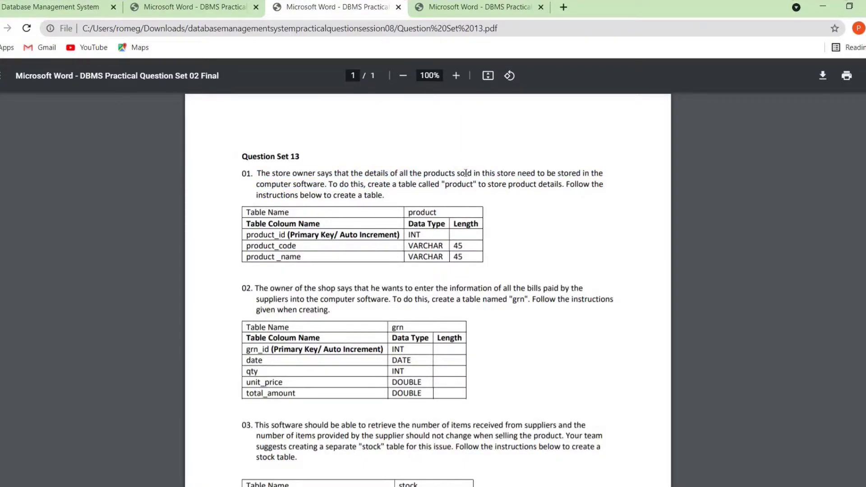
double_click(470, 171)
left_click_drag(248, 173, 502, 185)
left_click_drag(558, 185, 391, 199)
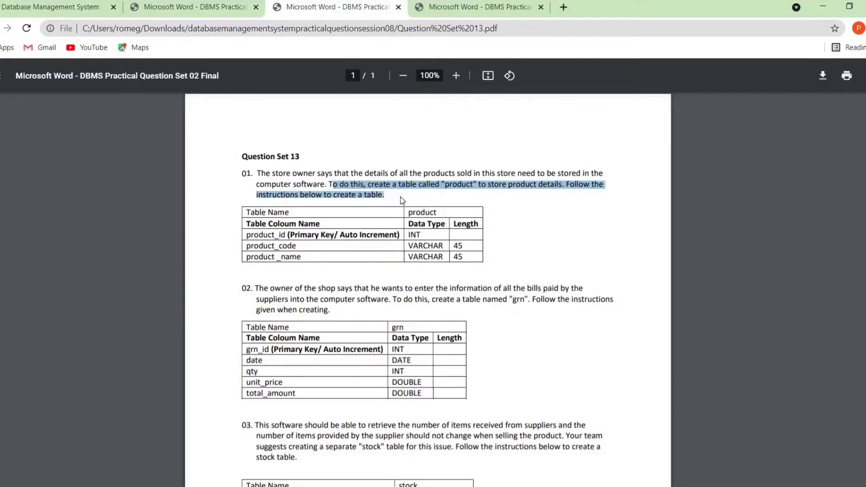
left_click(407, 196)
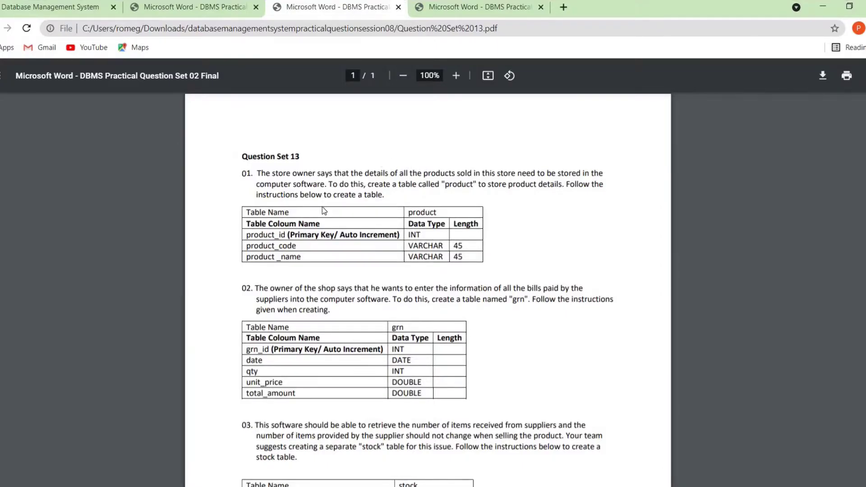
scroll(324, 201, "down", 3)
scroll(327, 197, "up", 3)
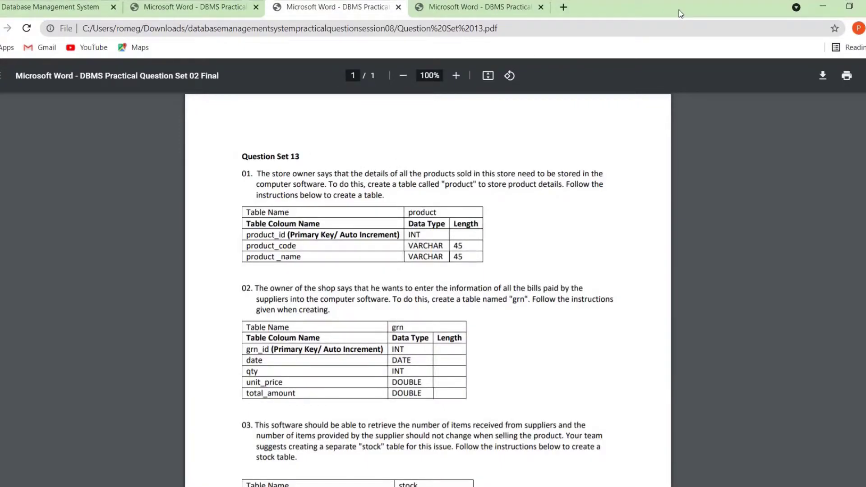
Place the question PDF beside MySQL Workbench and reposition the user, customer and supplier tables in the EER diagram.
key("super+Right")
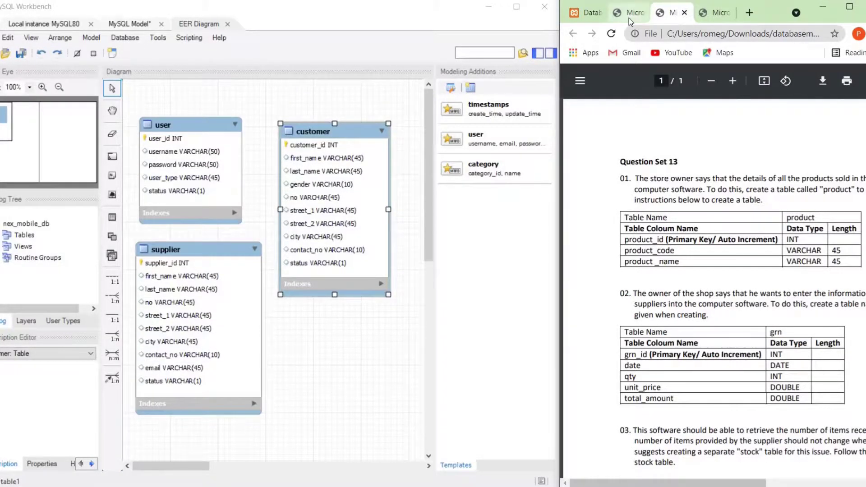
mouse_move(165, 131)
left_mouse_down()
mouse_move(178, 119)
mouse_move(169, 116)
left_mouse_up()
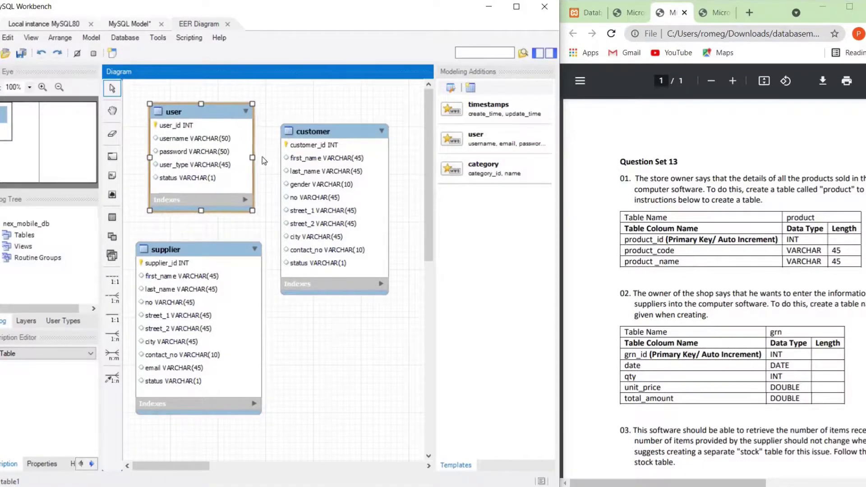
left_click_drag(339, 131, 350, 108)
mouse_move(202, 257)
left_mouse_down()
mouse_move(185, 269)
mouse_move(209, 263)
mouse_move(205, 253)
left_mouse_up()
left_click_drag(348, 101, 345, 92)
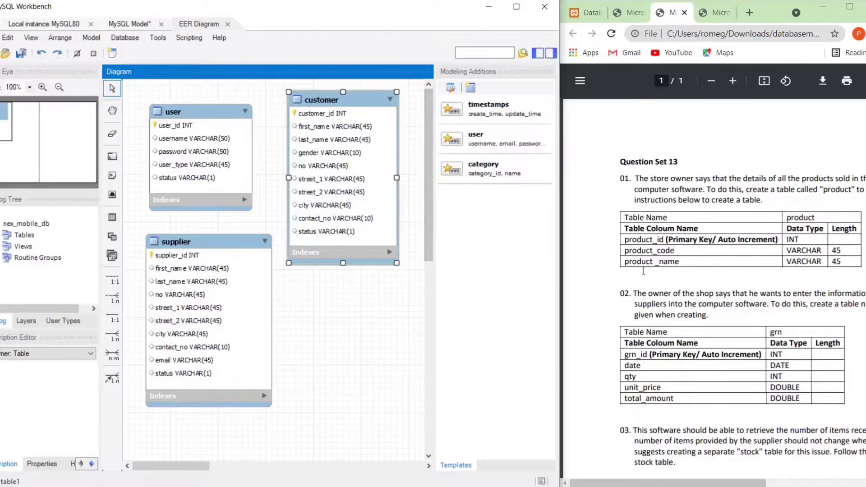
Add a new table below the customer table in the EER diagram and name it product.
left_click_drag(826, 218, 787, 230)
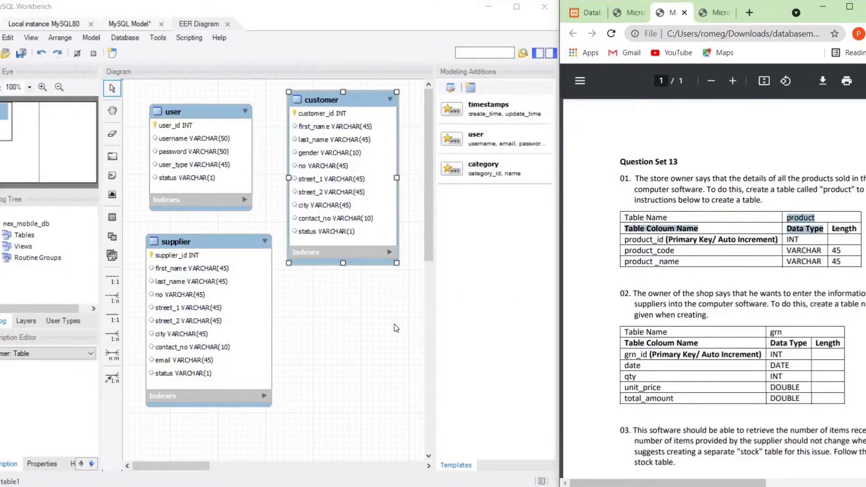
left_click(131, 268)
left_click(112, 219)
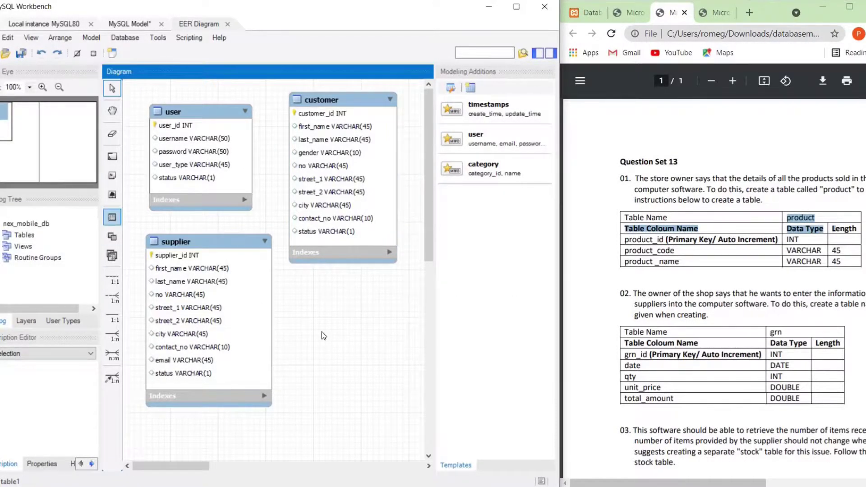
left_click(329, 334)
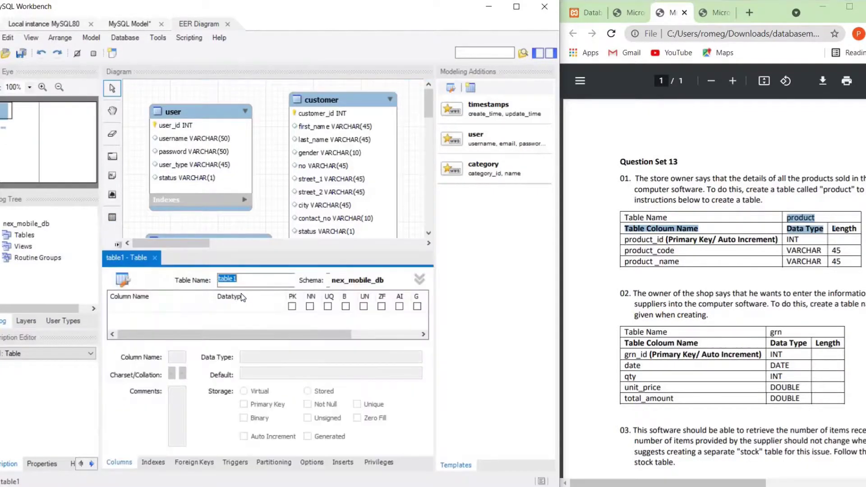
type("product")
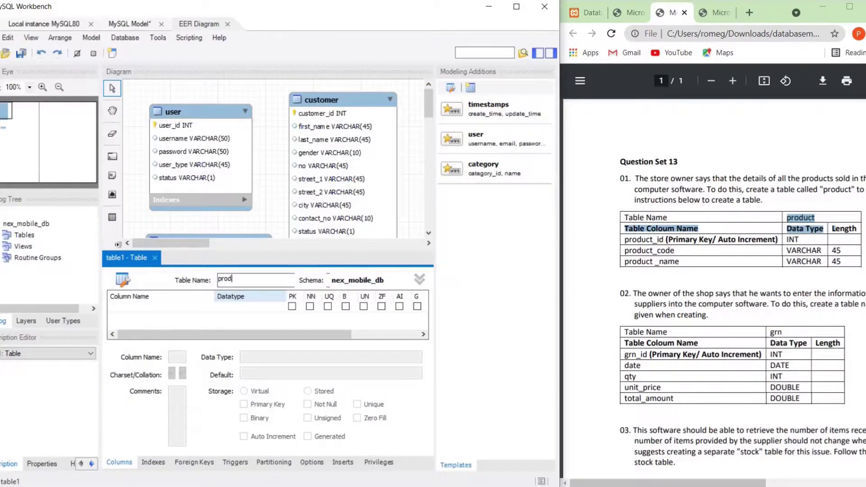
Add an INT column product_id to the product table as primary key, not null and auto increment.
left_click(237, 311)
left_click(664, 240)
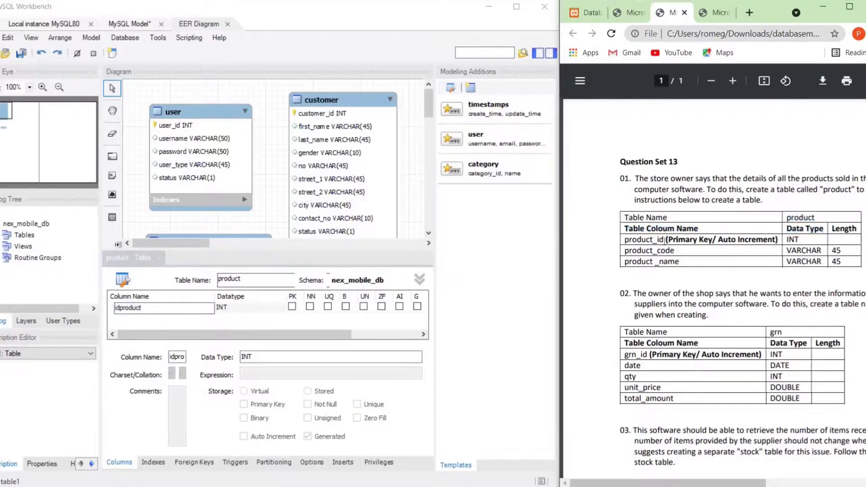
left_click_drag(624, 239, 673, 239)
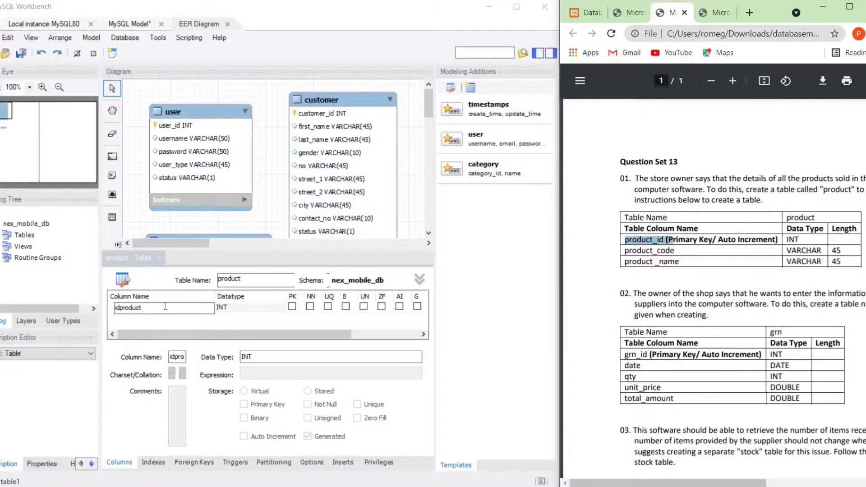
left_click(70, 314)
type("prod")
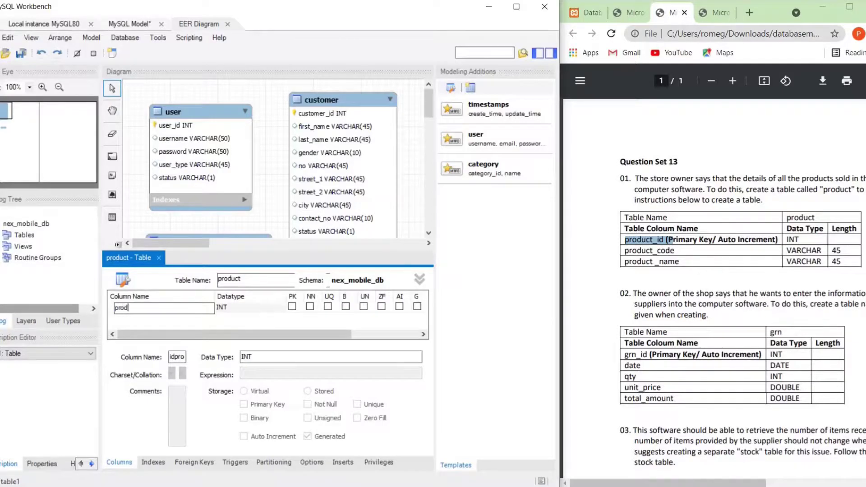
type("uct_id")
left_click(293, 307)
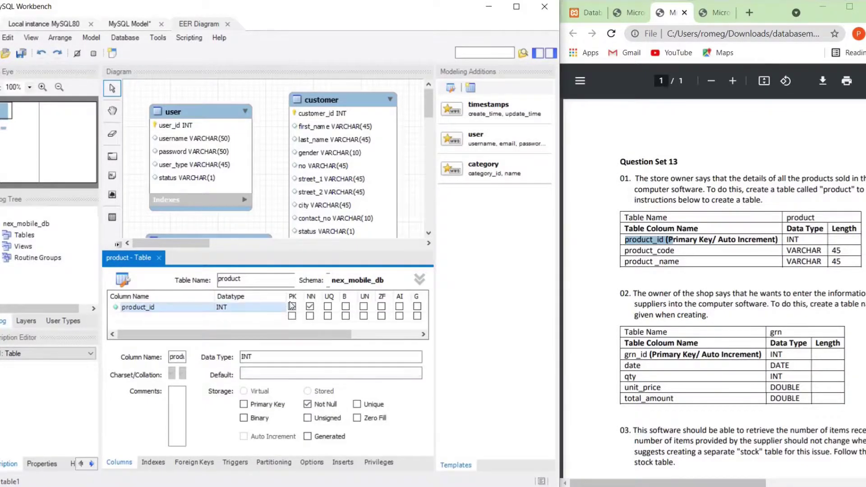
left_click(309, 308)
left_click(399, 307)
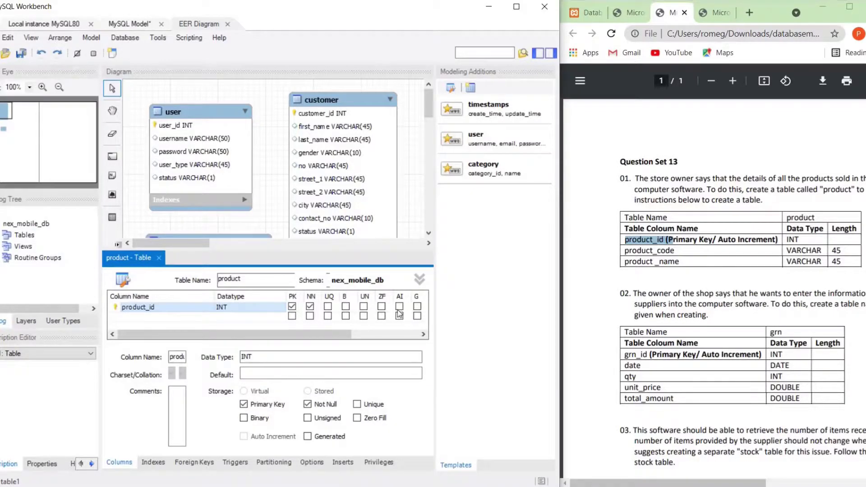
Add the columns product_code and product_name to the product table, both with data type VARCHAR(45).
left_click(161, 317)
type("product")
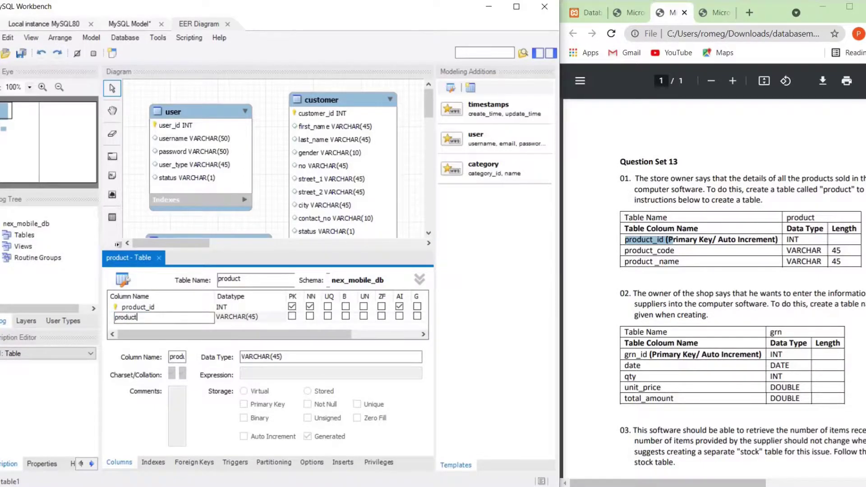
type("_code")
left_click(241, 319)
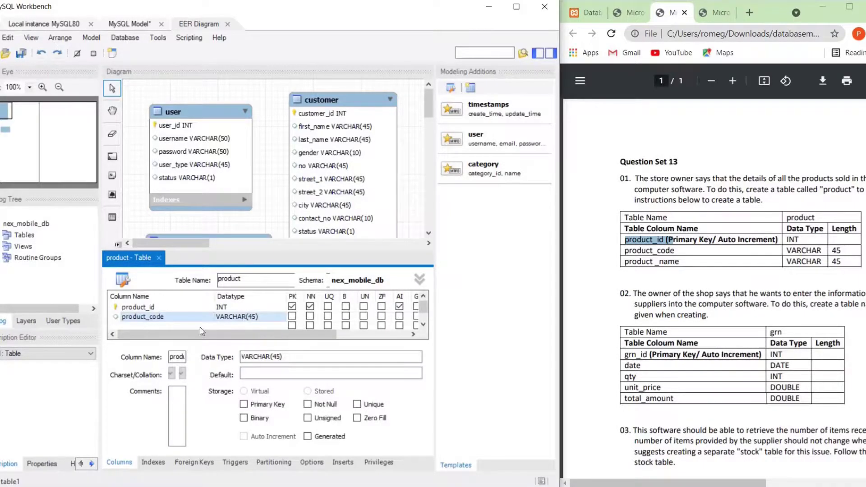
double_click(155, 324)
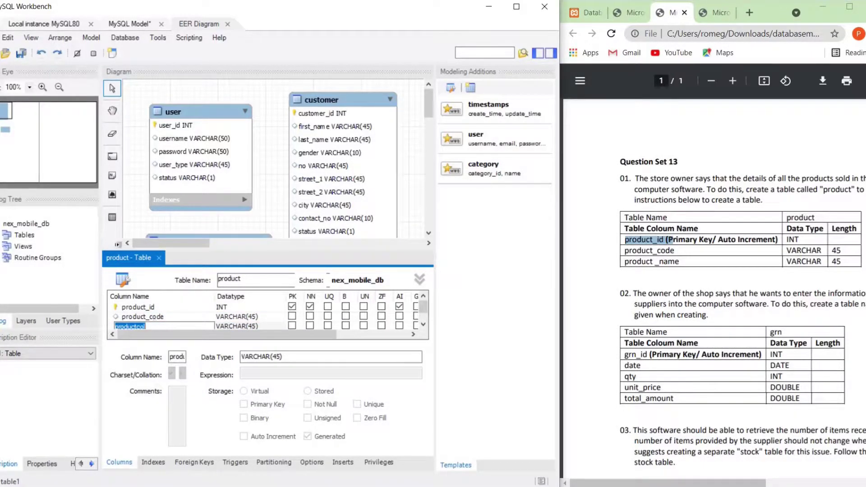
type("product_name")
key("Return")
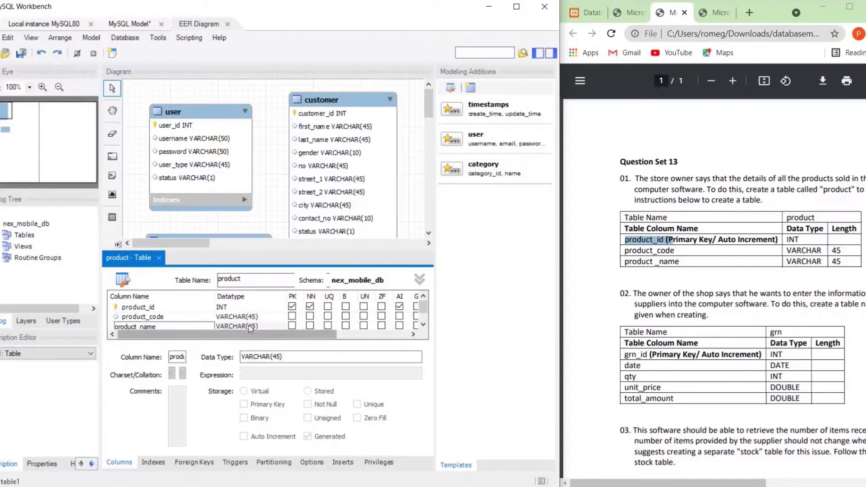
left_click(251, 317)
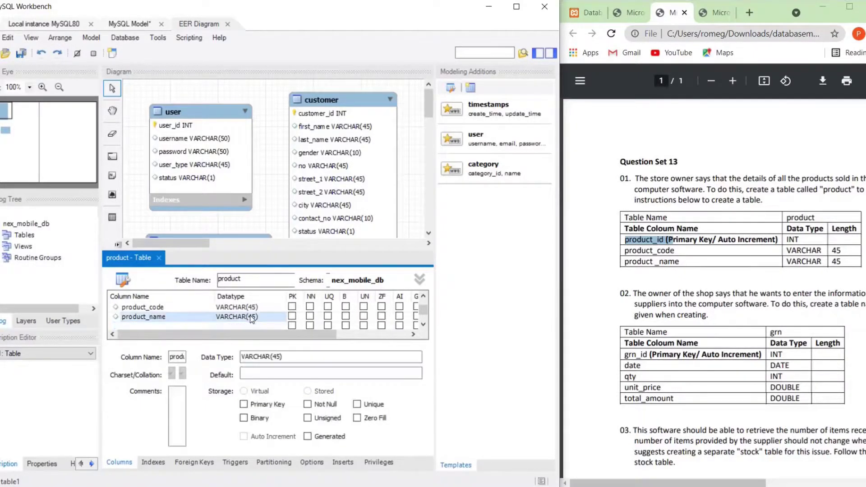
Close the product table editor and arrange the user, supplier, customer and product tables compactly in the diagram.
left_click(159, 259)
left_click_drag(343, 337, 313, 292)
left_click_drag(183, 104, 161, 86)
left_click_drag(205, 240, 190, 210)
left_click_drag(332, 199, 314, 198)
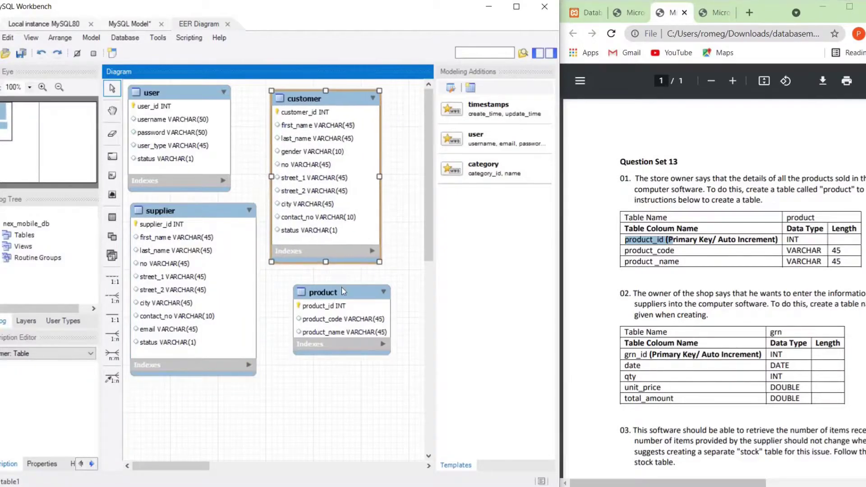
left_click_drag(342, 289, 317, 268)
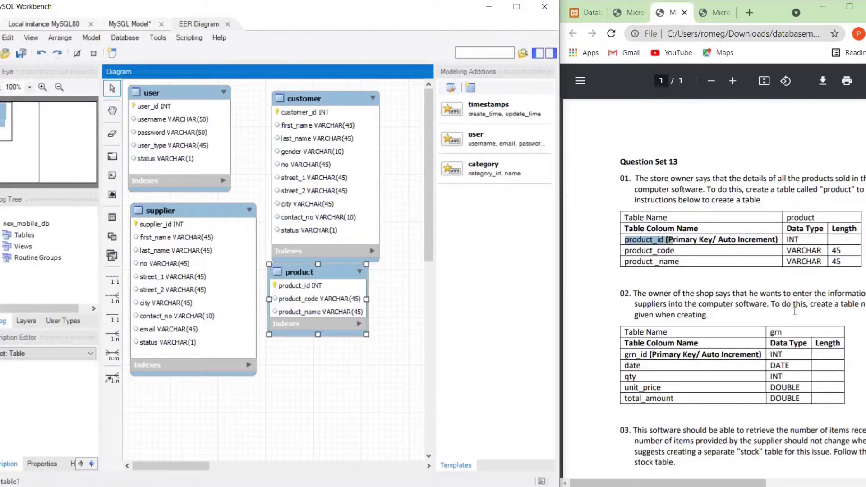
Maximize the question PDF and read question 02 of Question Set 13 for the grn table's purpose and name.
left_click_drag(672, 483, 719, 481)
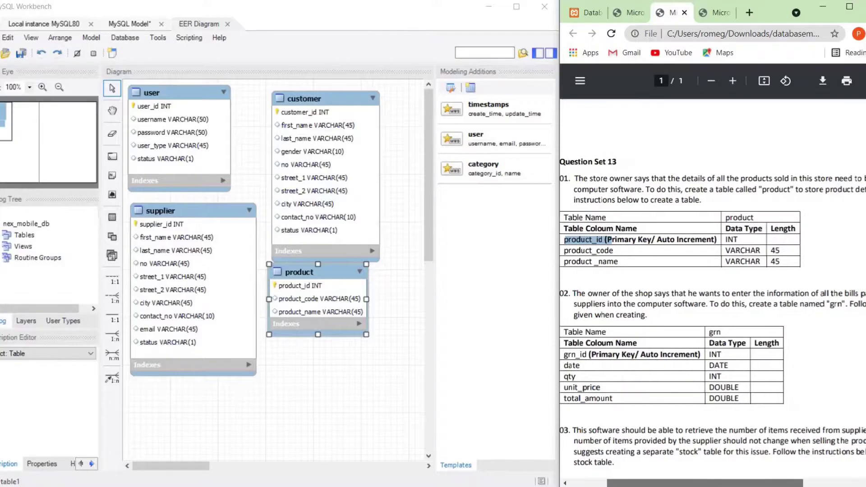
left_click(849, 7)
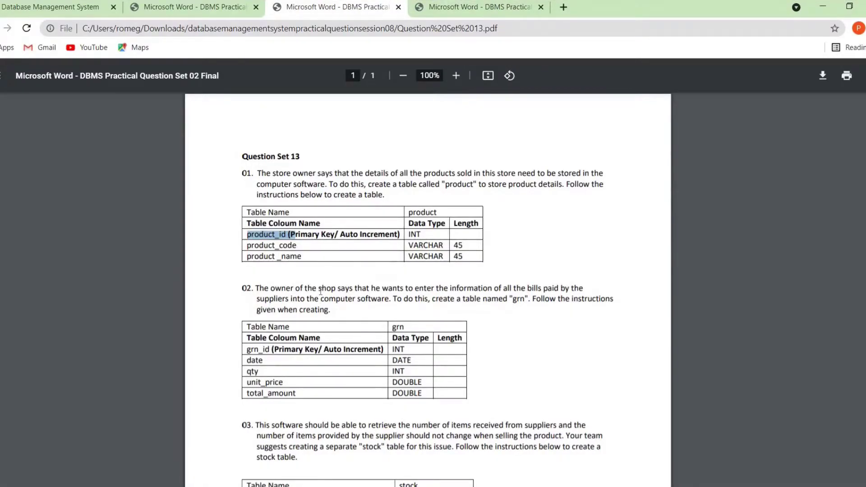
left_click_drag(318, 289, 415, 288)
left_click(508, 289)
left_click_drag(515, 289, 547, 288)
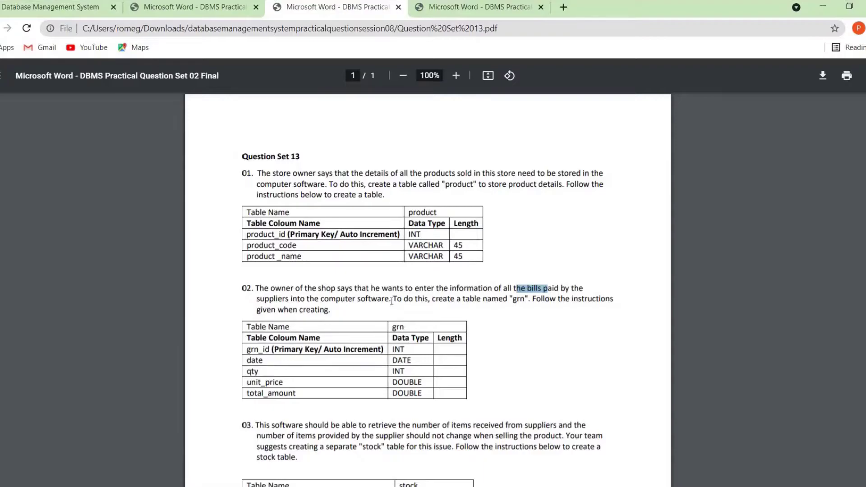
left_click_drag(390, 299, 290, 299)
left_click(416, 301)
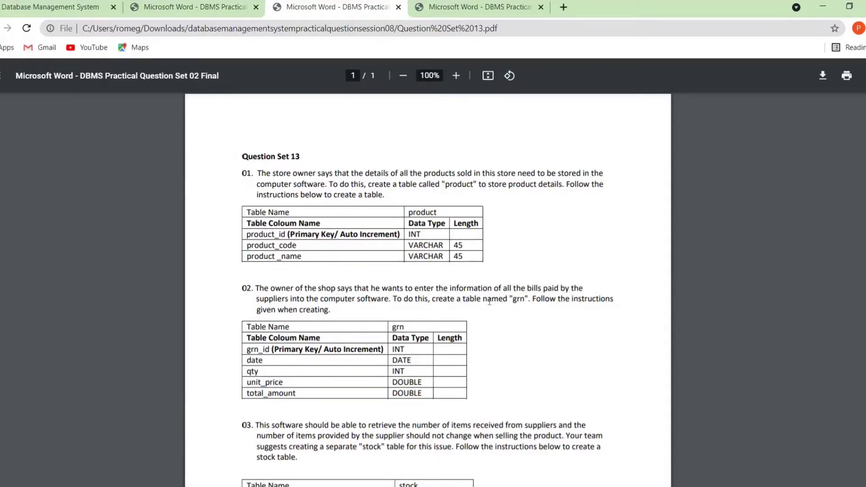
mouse_move(527, 299)
left_mouse_down()
mouse_move(483, 299)
mouse_move(540, 299)
left_mouse_up()
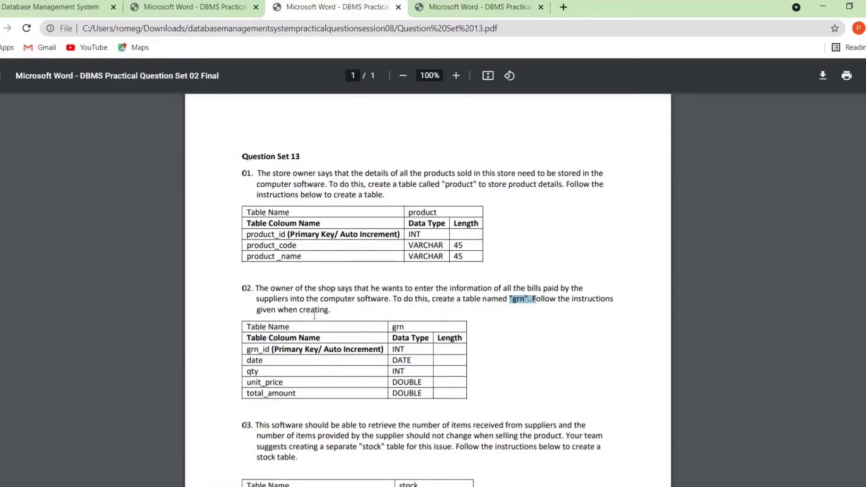
Add a new table to the EER diagram and name it grn as given in question 02.
left_click(524, 296)
double_click(519, 299)
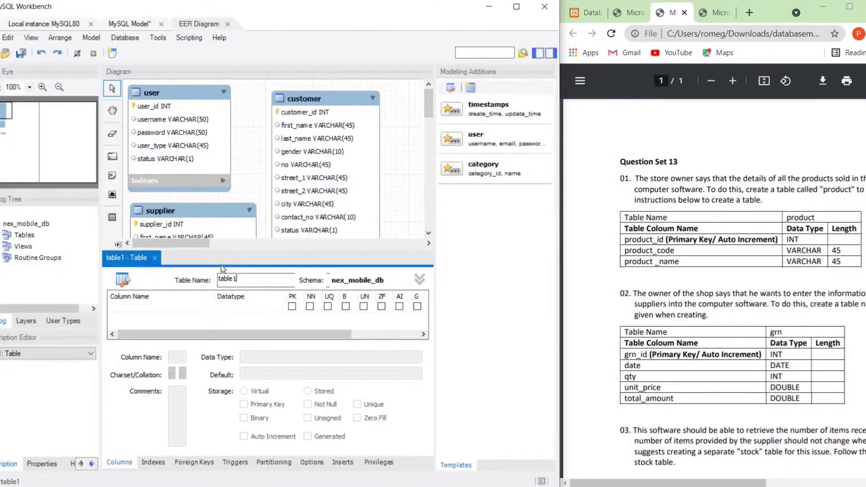
type("grn")
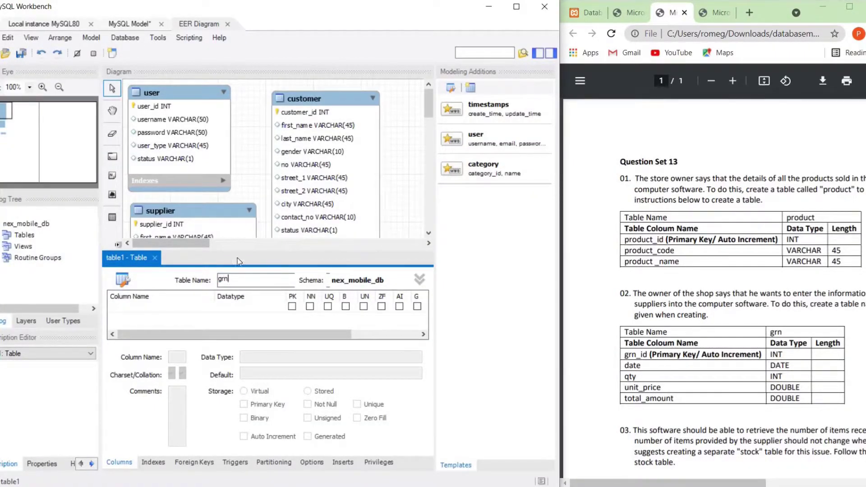
Add an INT column grn_id to the grn table as primary key, not null and auto increment.
double_click(179, 307)
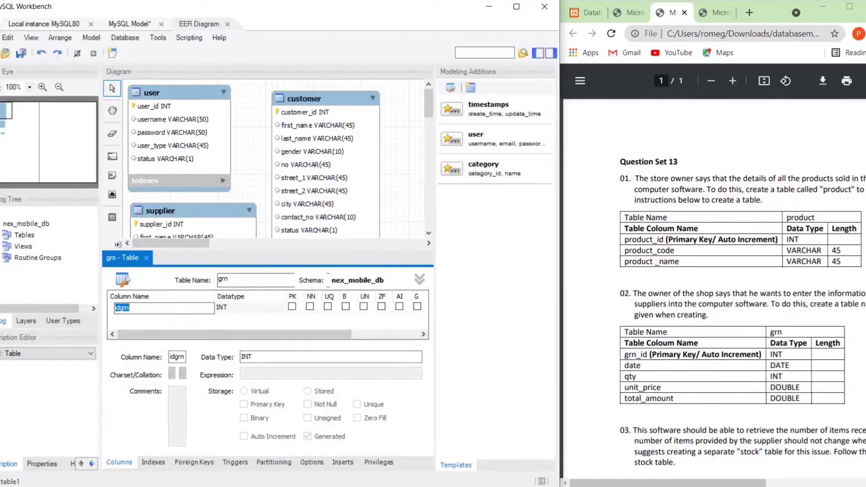
type("gr")
key("Tab")
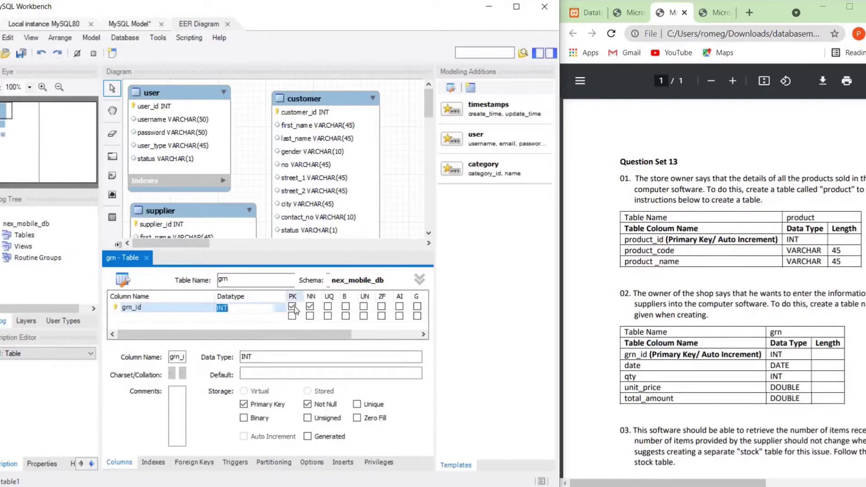
left_click(291, 306)
left_click(281, 310)
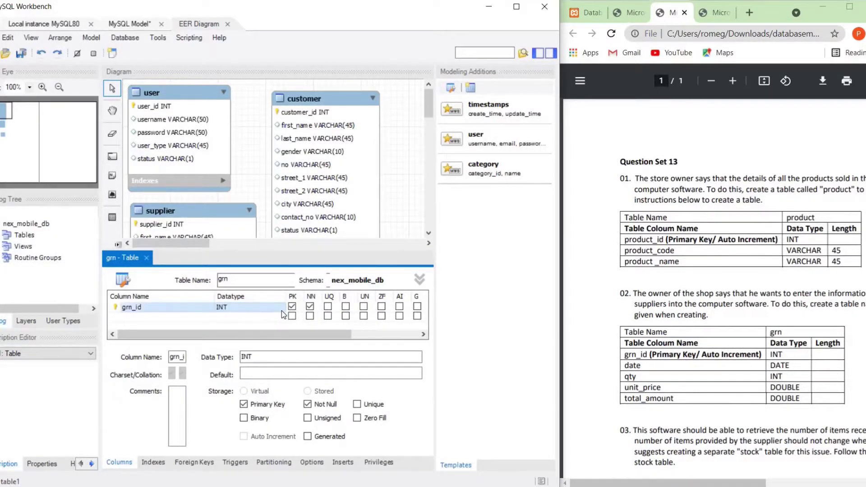
left_click(400, 307)
Add a column named date with data type DATE to the grn table.
left_click(160, 317)
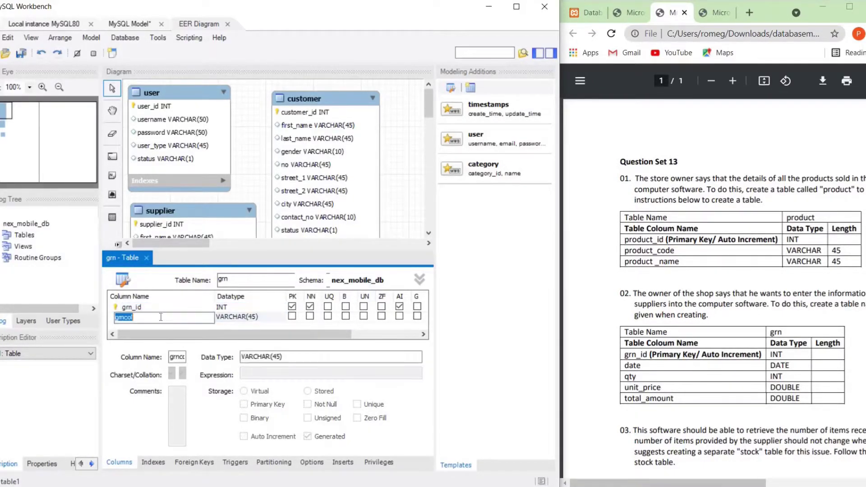
type("date")
key("Tab")
left_click(280, 318)
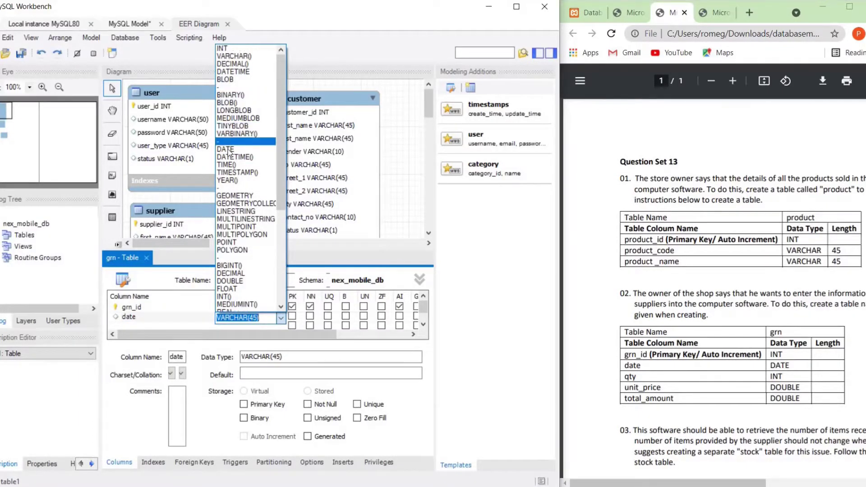
left_click(227, 149)
Add a column named qty with data type INT to the grn table.
left_click(148, 326)
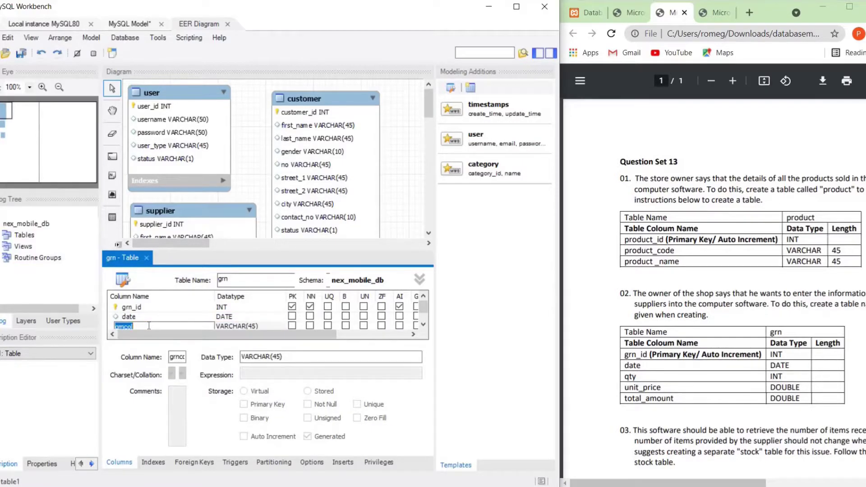
type("qty")
left_click(248, 315)
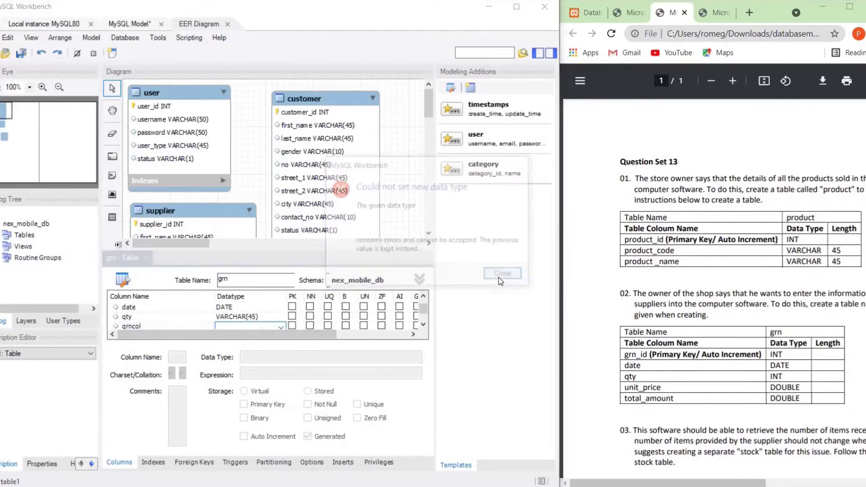
left_click(500, 275)
scroll(280, 307, "down", 1)
left_click(280, 307)
left_click(280, 308)
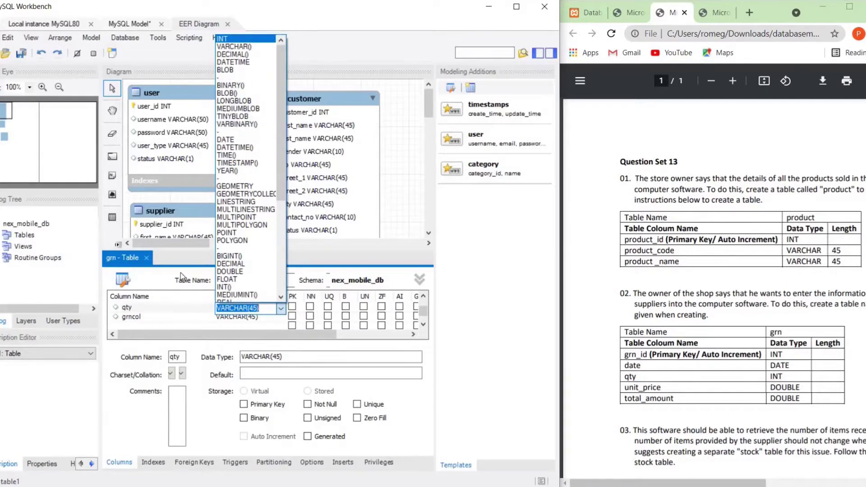
key("Return")
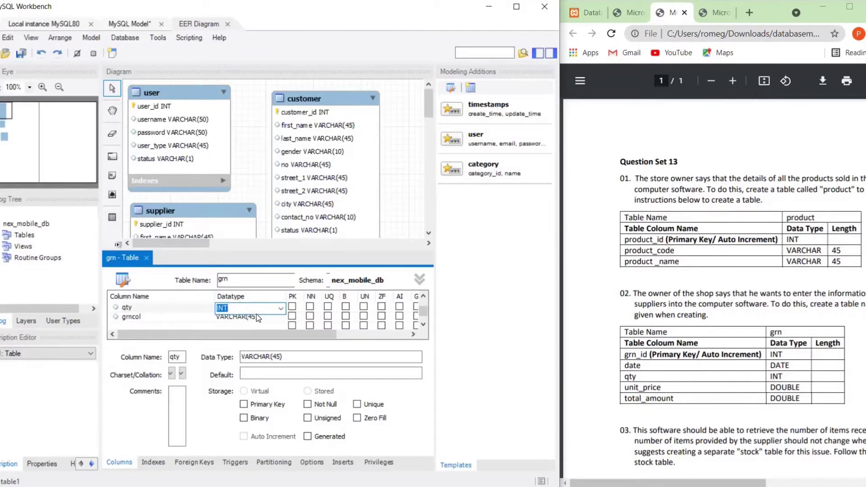
Add a column named unit_price with data type DOUBLE to the grn table.
left_click(156, 321)
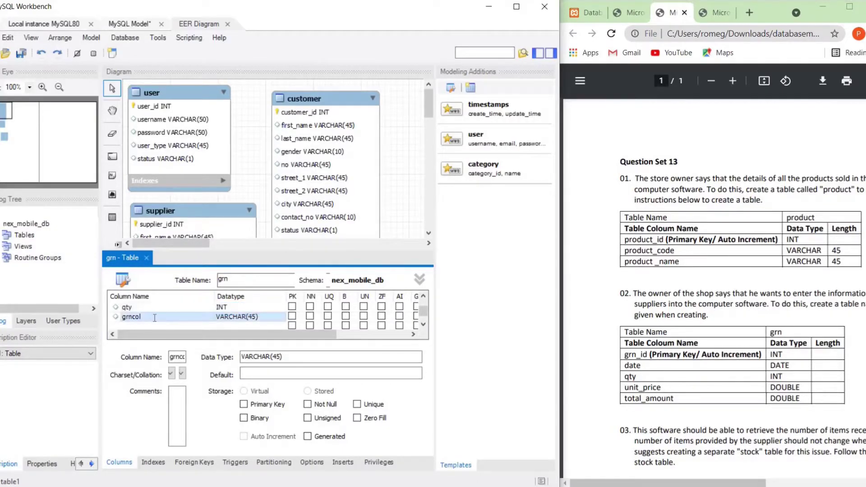
left_click(155, 318)
type("unit_price")
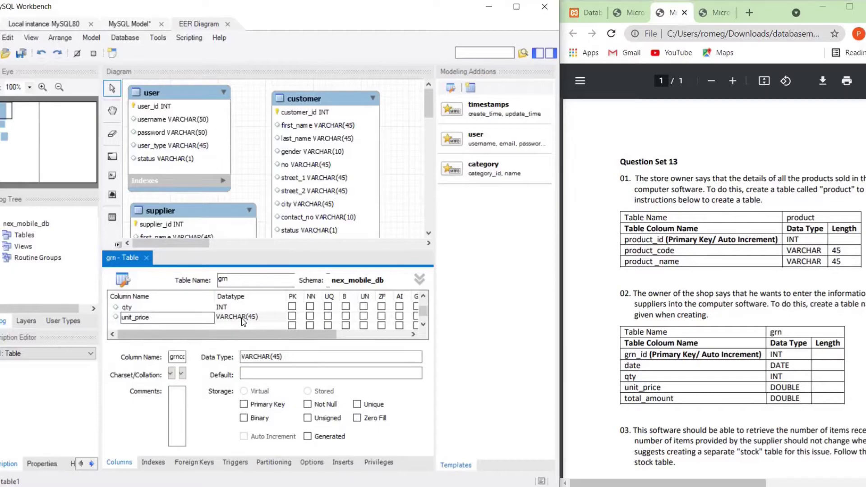
left_click(242, 317)
scroll(241, 254, "down", 1)
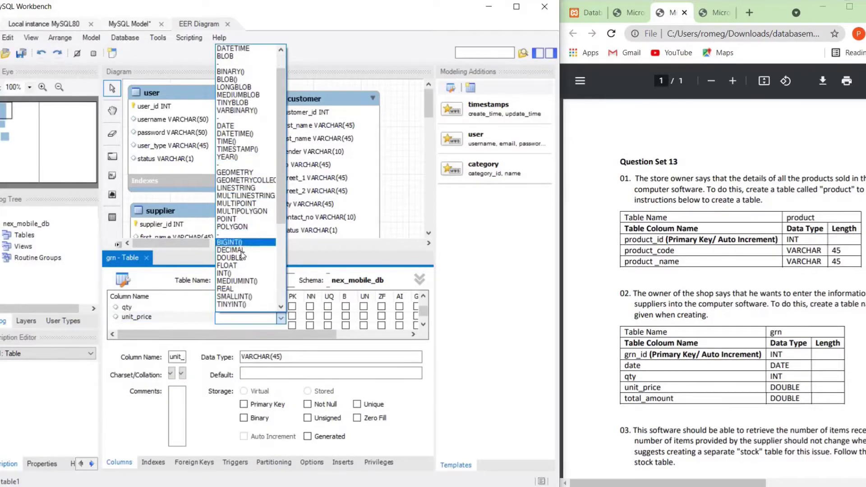
key("Return")
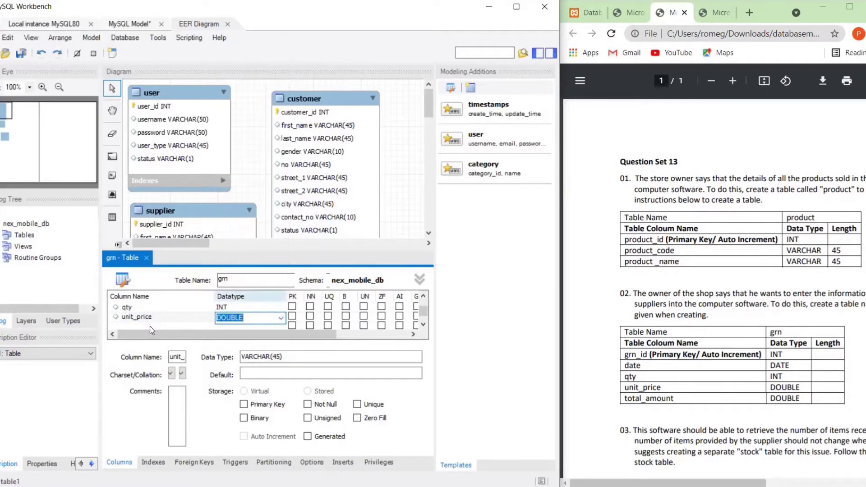
Add a column named total_amount with data type DOUBLE to the grn table.
left_click(152, 326)
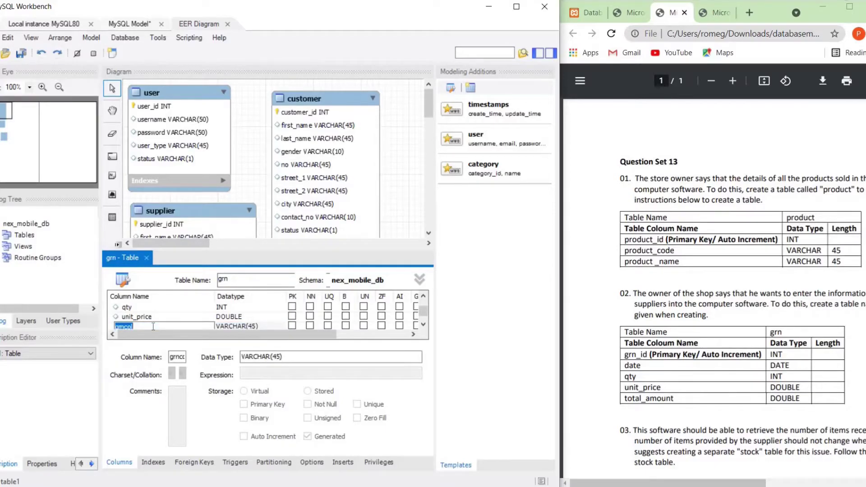
type("to")
left_click(229, 326)
left_click(280, 308)
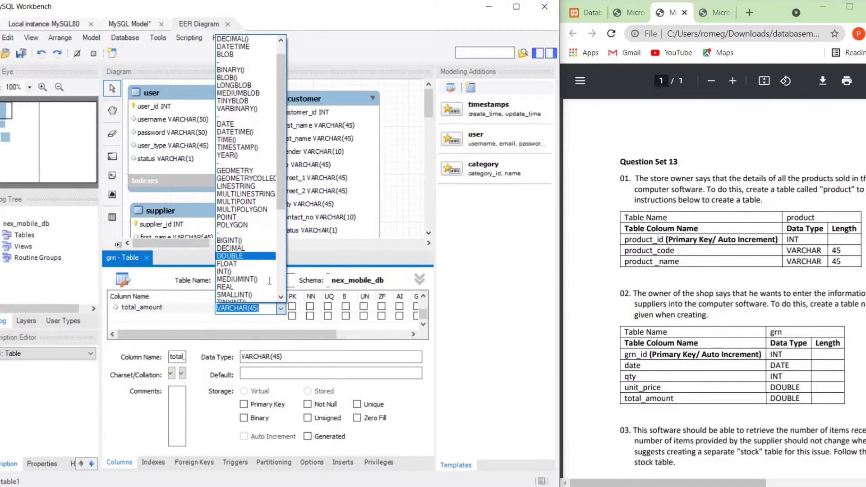
left_click(251, 256)
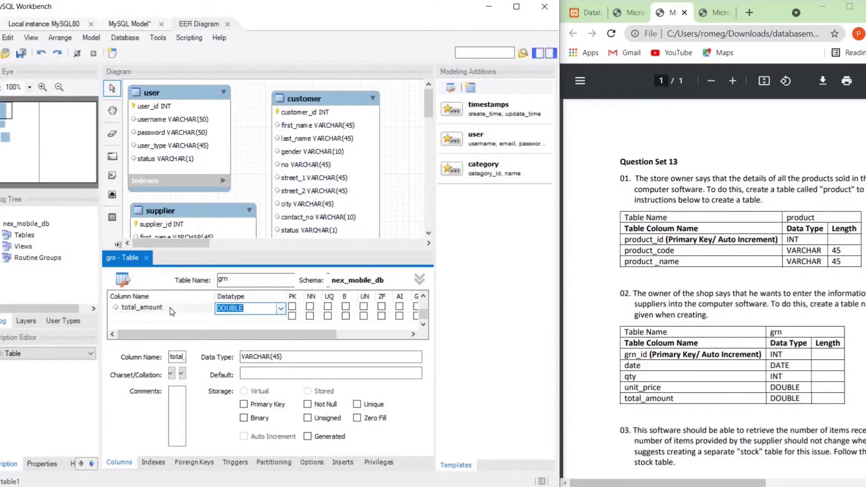
left_click(235, 315)
Check the grn columns, close the table editor and place the grn table just below the product table.
scroll(233, 316, "up", 3)
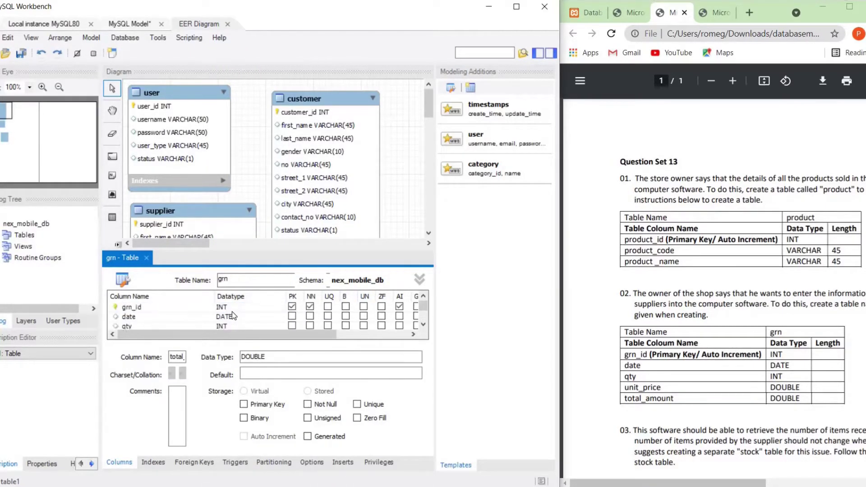
scroll(228, 308, "down", 3)
scroll(228, 311, "up", 3)
left_click(146, 258)
left_click_drag(342, 398, 332, 355)
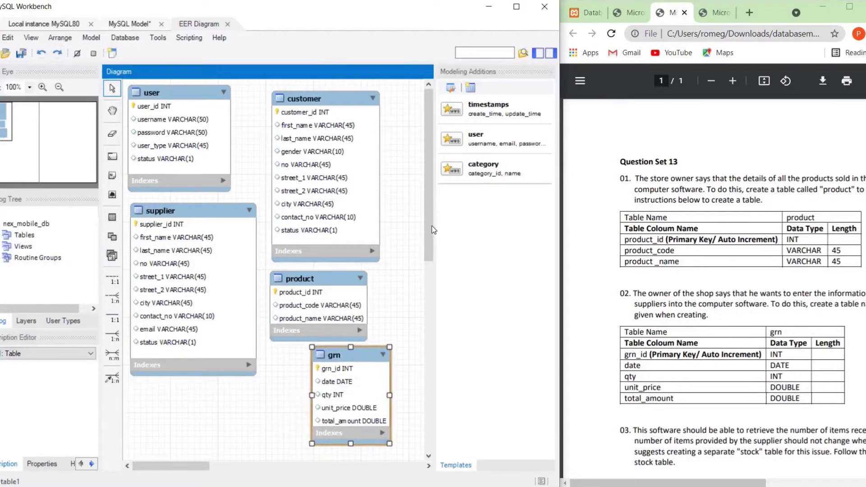
Maximize the diagram window and line up supplier and customer in a row beside user, with product below customer.
left_click(517, 7)
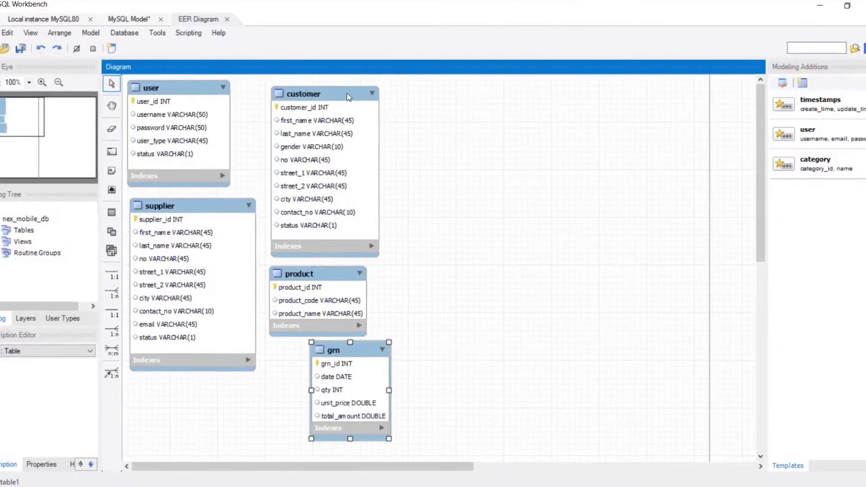
left_click_drag(364, 214, 570, 201)
left_click_drag(320, 271, 548, 332)
left_click_drag(172, 206, 328, 95)
left_click_drag(509, 82, 508, 93)
left_click_drag(329, 102, 325, 96)
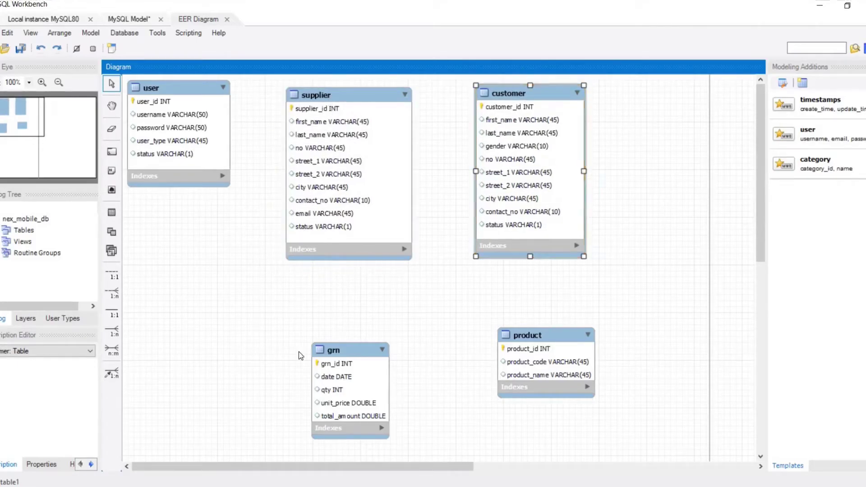
Arrange product and grn in a second row, with product beneath user and grn beneath supplier.
left_click_drag(333, 350, 228, 304)
left_click_drag(528, 335, 355, 328)
left_click_drag(239, 306, 596, 287)
left_click_drag(352, 330, 181, 326)
left_click_drag(586, 286, 355, 320)
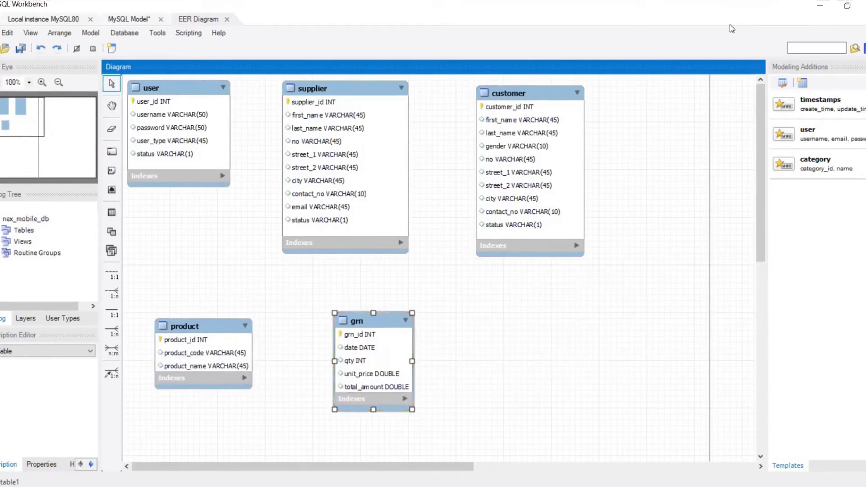
Switch to the question PDF, maximize it and read question 03 for the stock table's purpose and name.
key("alt+Tab")
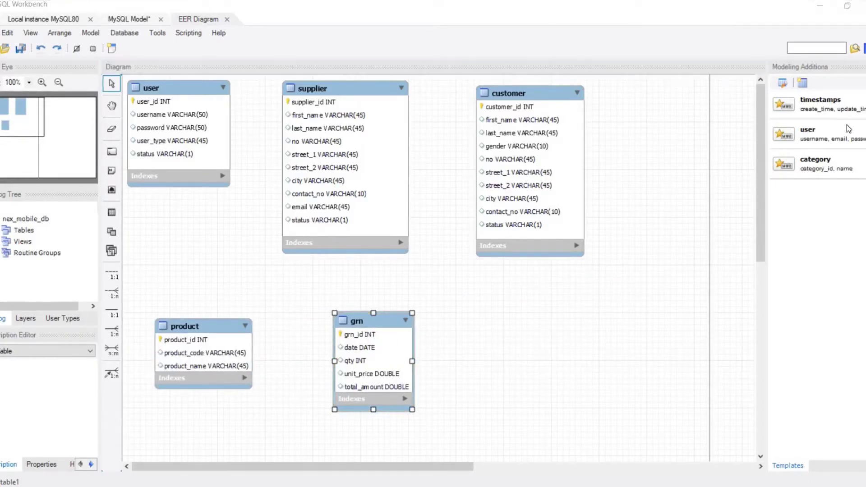
scroll(712, 289, "down", 3)
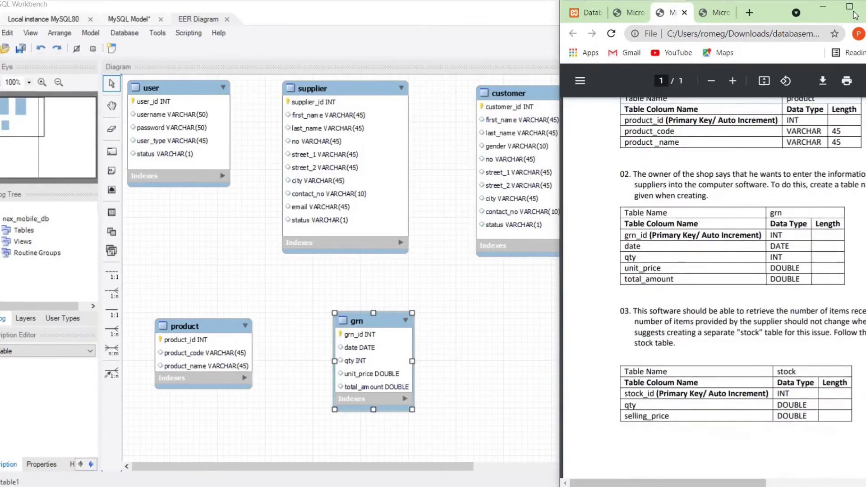
left_click(849, 7)
left_click_drag(254, 306, 588, 309)
left_click_drag(286, 311, 570, 321)
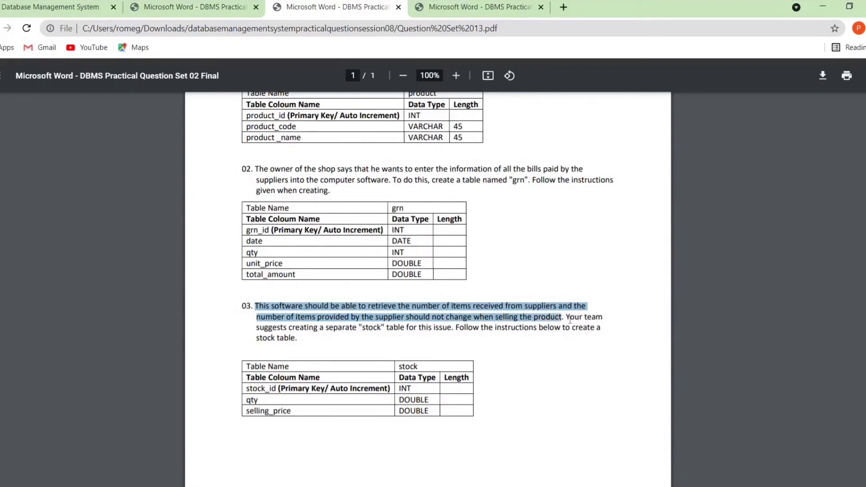
left_click(282, 331)
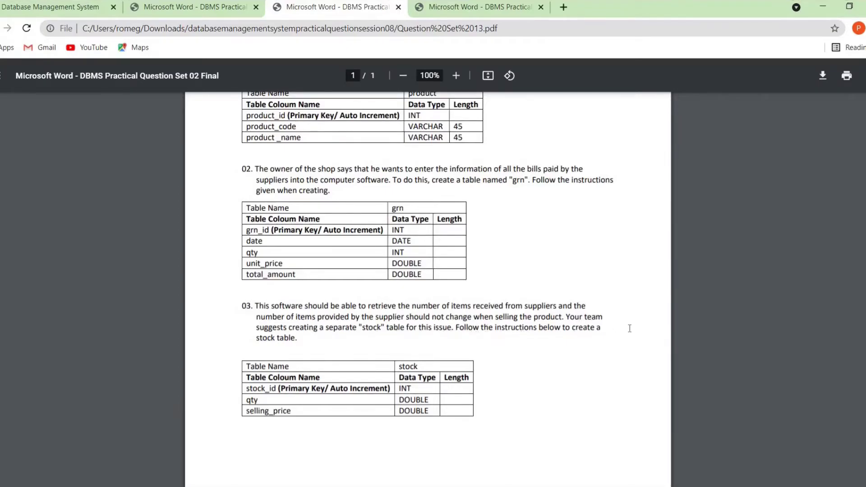
left_click_drag(629, 328, 473, 328)
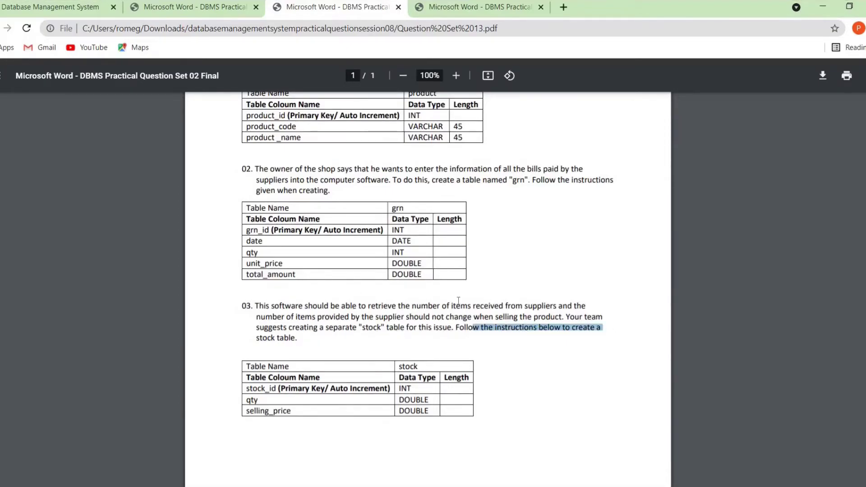
left_click(515, 306)
left_click_drag(369, 317, 484, 306)
left_click_drag(405, 306, 532, 307)
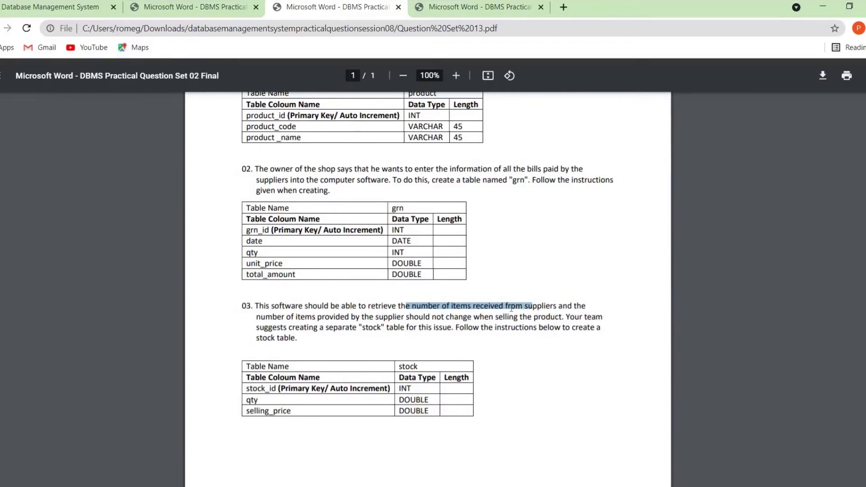
left_click(406, 307)
left_click_drag(406, 307, 514, 306)
left_click_drag(514, 305, 520, 305)
left_click_drag(578, 317, 385, 333)
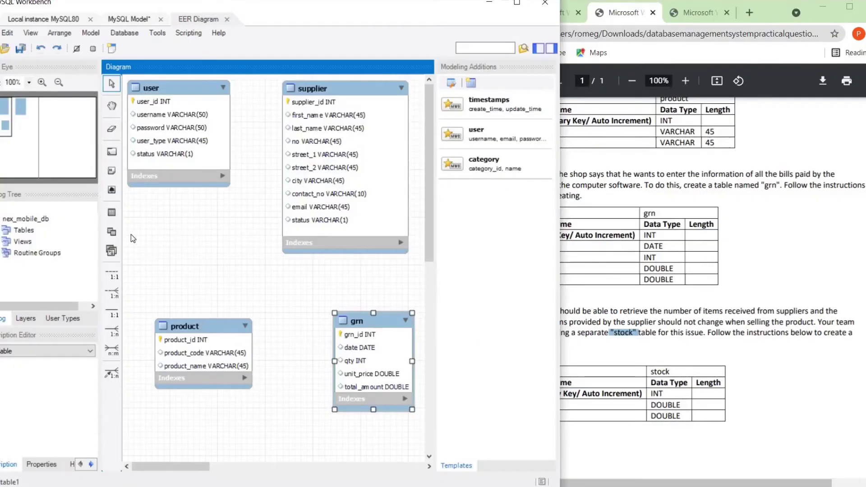
Place a new table below product and beside grn in the diagram, and name it stock.
left_click(109, 211)
left_click(205, 351)
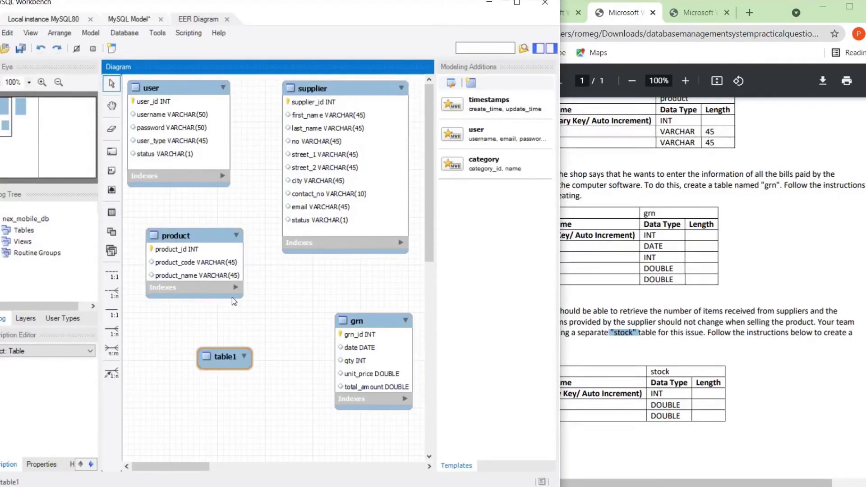
type("stock")
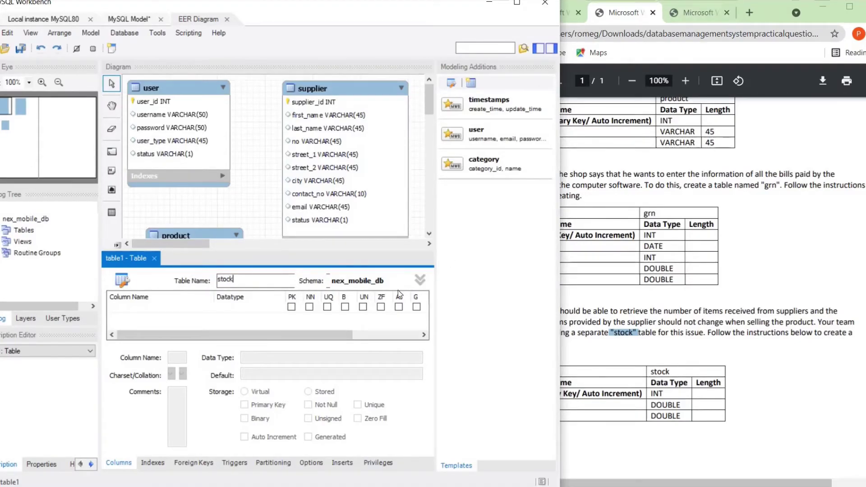
Add a stock_id column of type INT to the stock table as its auto-incrementing primary key.
key("alt+Tab")
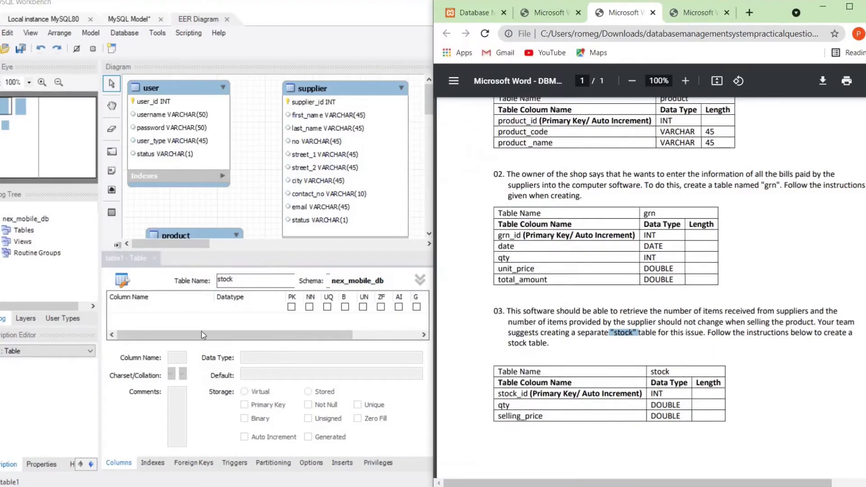
double_click(171, 308)
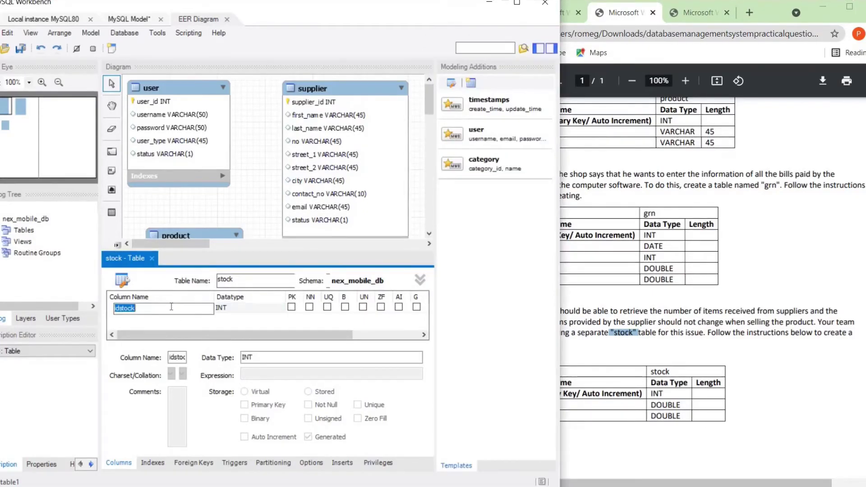
type("tock_id")
key("Home")
type("s")
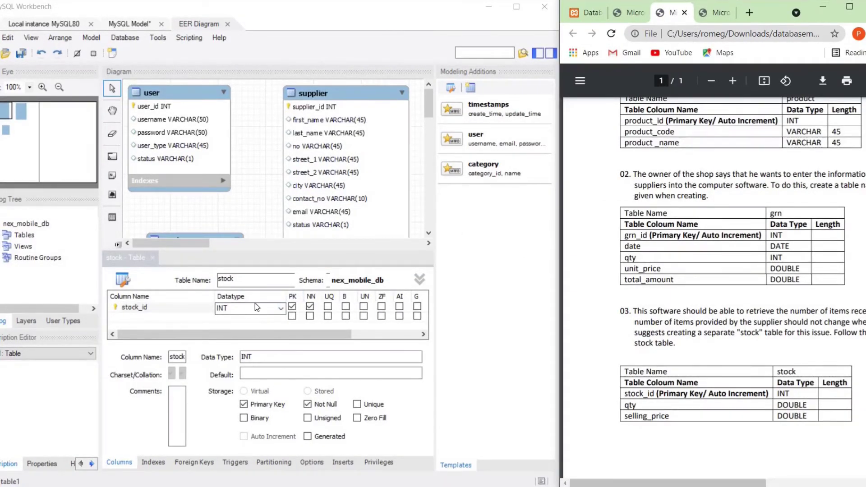
left_click(399, 306)
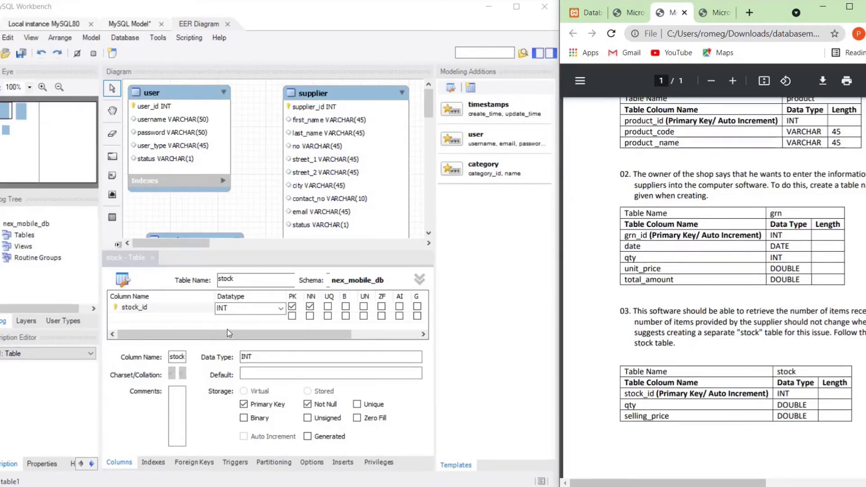
Add a qty column to the stock table with the data type DOUBLE.
left_click(139, 316)
type("qt")
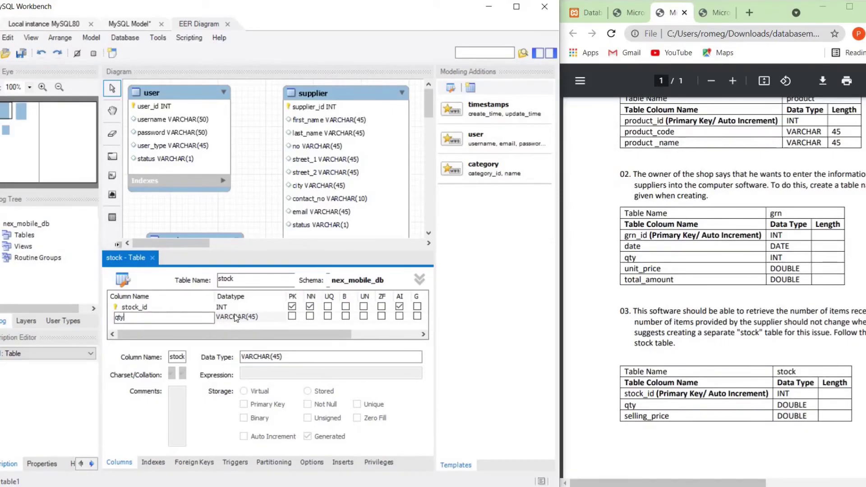
type("y")
key("Return")
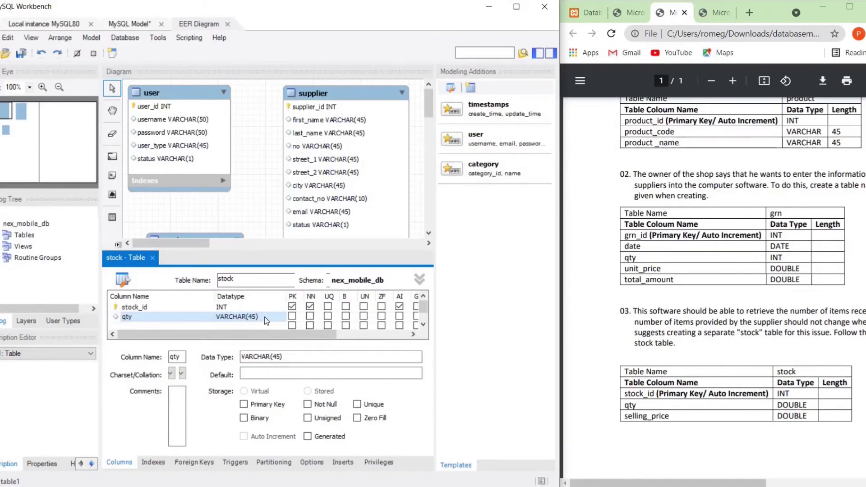
left_click(279, 315)
left_click(280, 318)
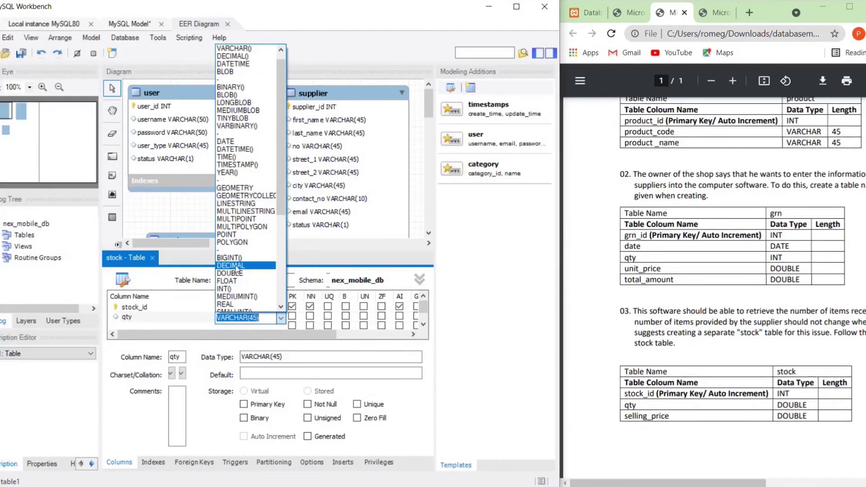
scroll(239, 252, "down", 1)
left_click(235, 250)
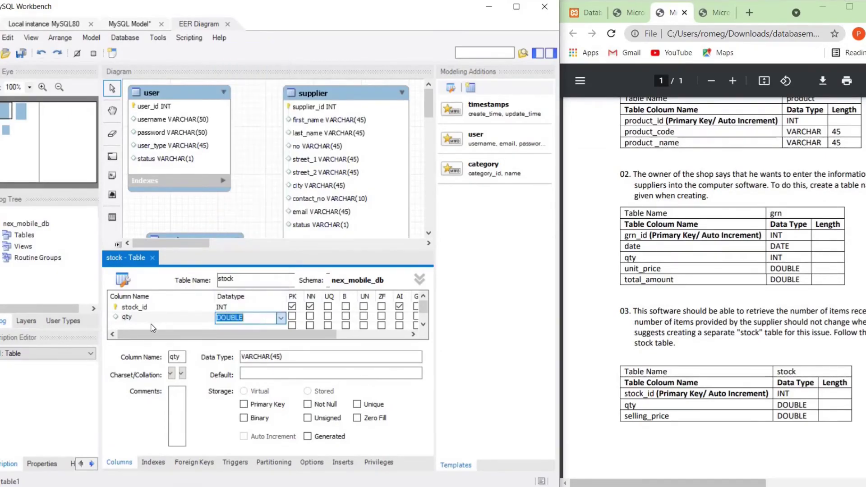
Add a selling_price column to the stock table with the data type DOUBLE.
double_click(151, 324)
type("s")
left_click_drag(169, 324, 80, 326)
type("s")
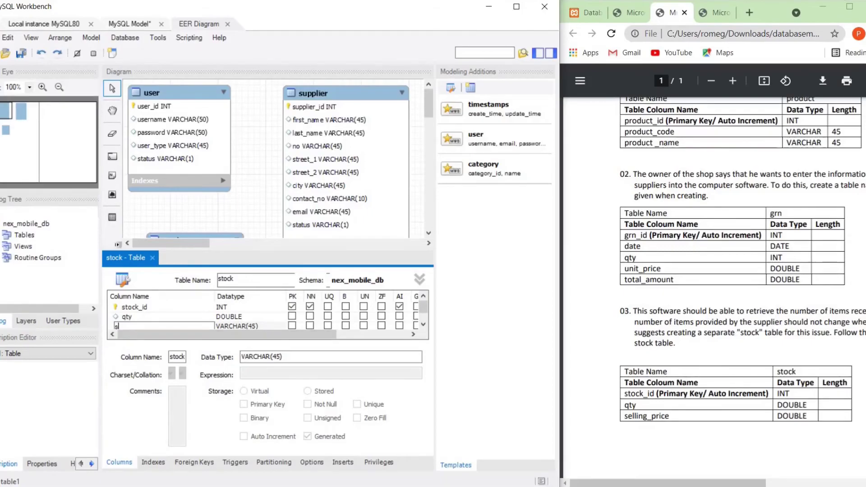
type("elling_price")
double_click(257, 324)
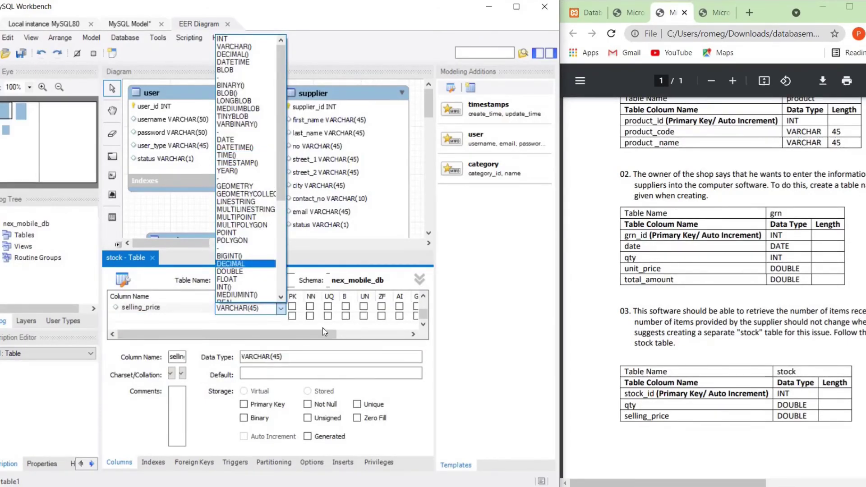
left_click(229, 271)
left_click(163, 308)
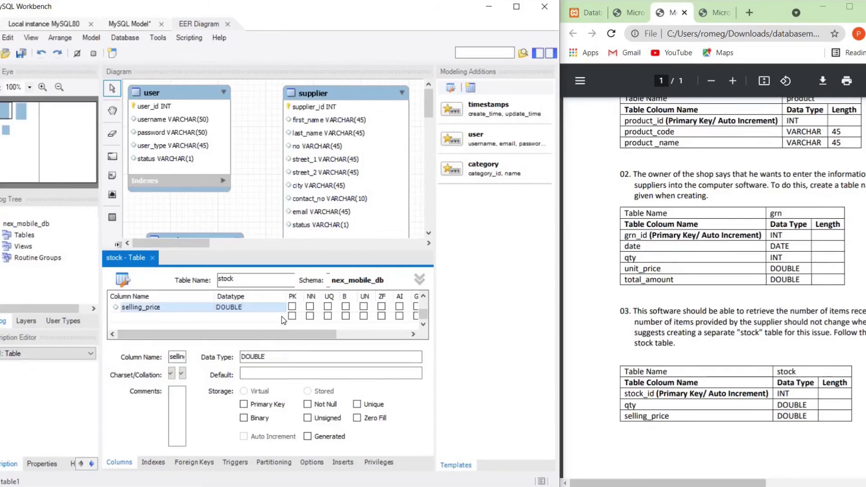
left_click(231, 308)
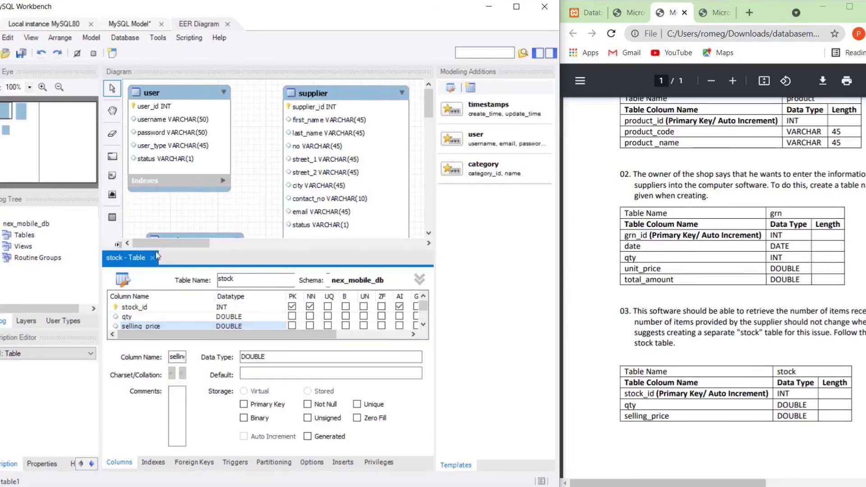
Close the stock table editor and move stock closer beneath product and grn closer beneath supplier in the diagram.
left_click(154, 258)
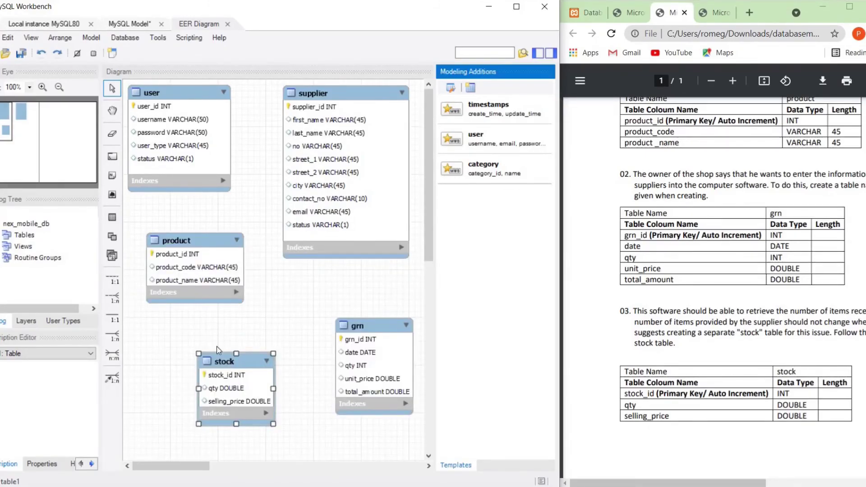
left_click_drag(238, 362, 225, 348)
left_click_drag(371, 326, 342, 307)
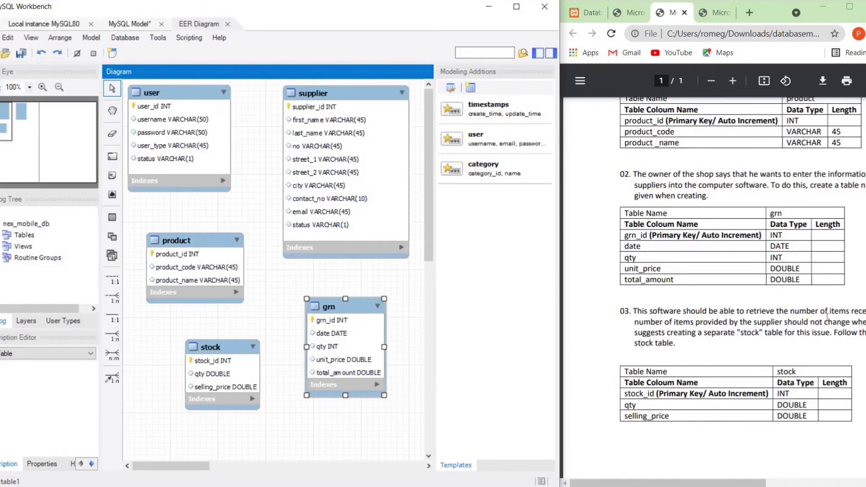
Review the product, grn and stock specifications in the Question Set 13 PDF against the tables in the diagram, widening the PDF window slightly.
scroll(725, 445, "up", 1)
scroll(725, 446, "down", 3)
left_click(762, 411)
scroll(762, 410, "right", 2)
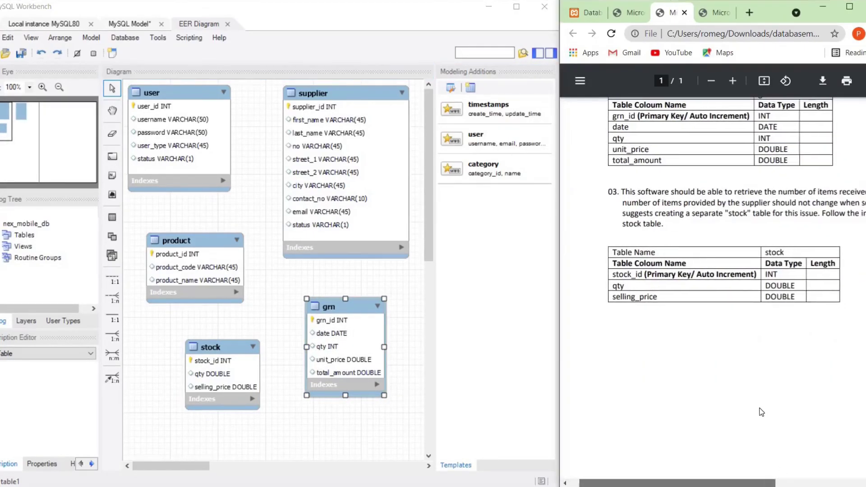
scroll(768, 471, "up", 5)
left_click_drag(687, 484, 634, 483)
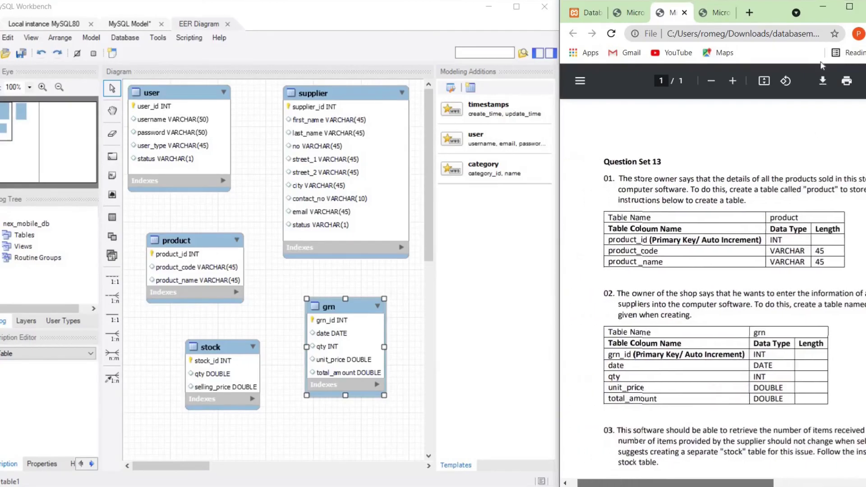
left_click_drag(560, 140, 551, 144)
scroll(670, 193, "down", 5)
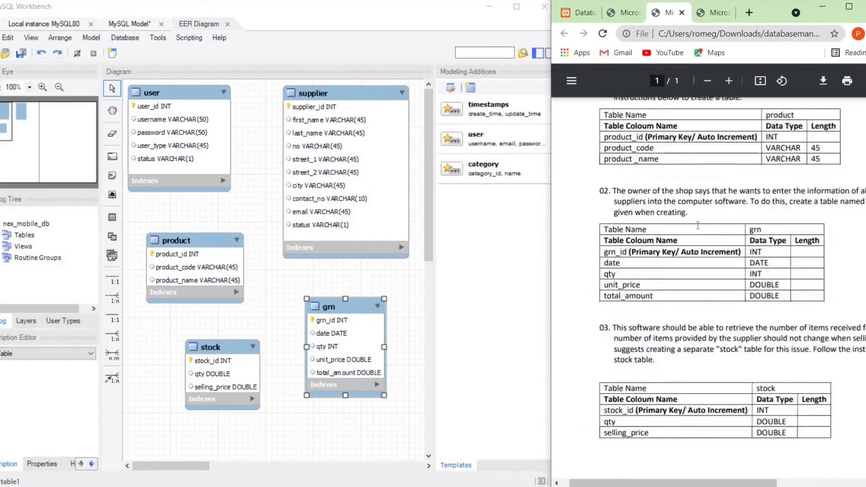
scroll(683, 169, "up", 4)
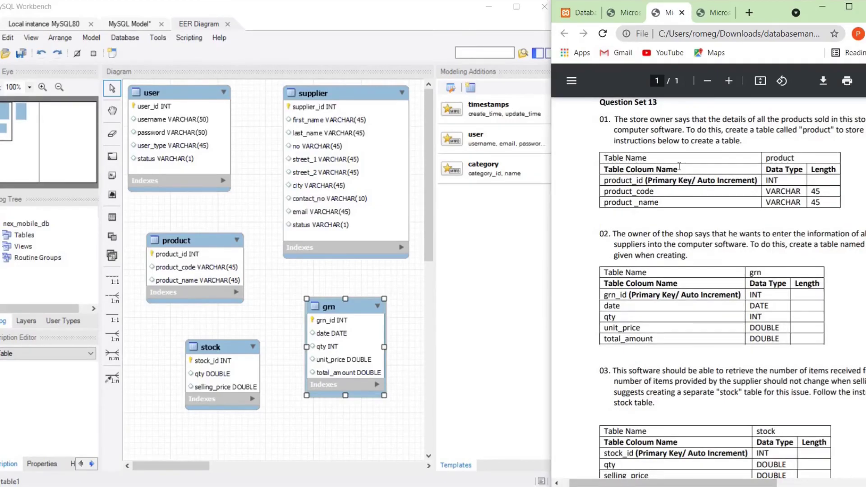